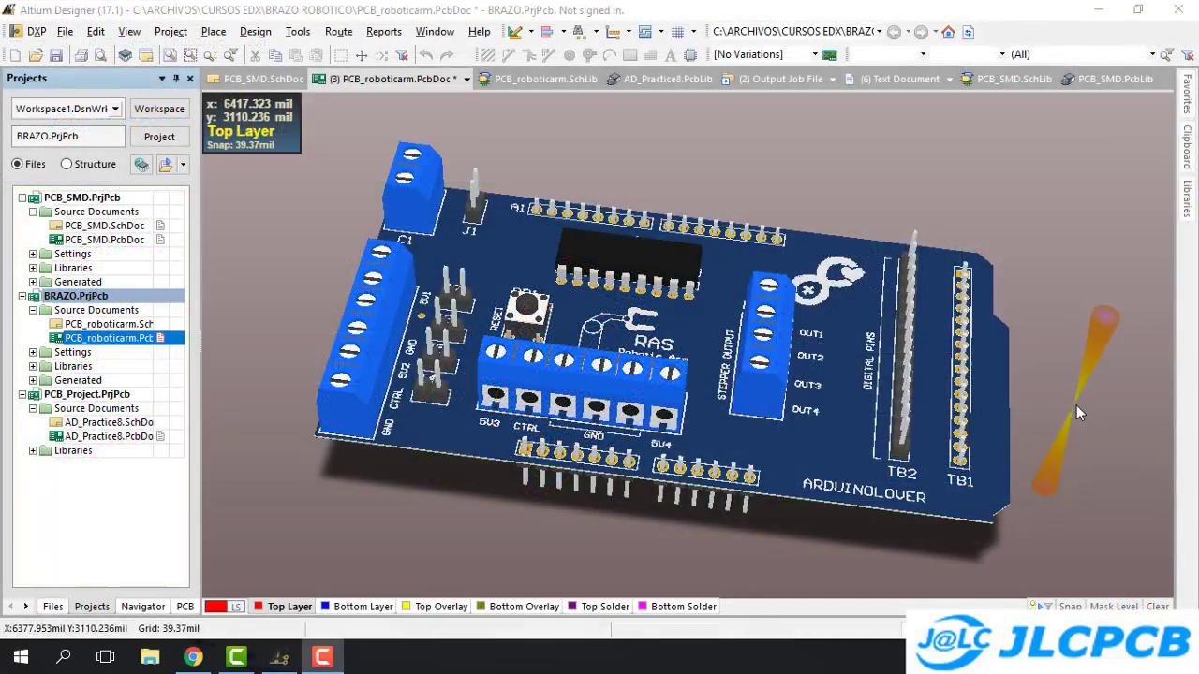
Step: Examine the robotic arm shield board from several angles in 3D and compare it with its 2D layout
drag(1051, 396, 1031, 384)
drag(754, 248, 684, 347)
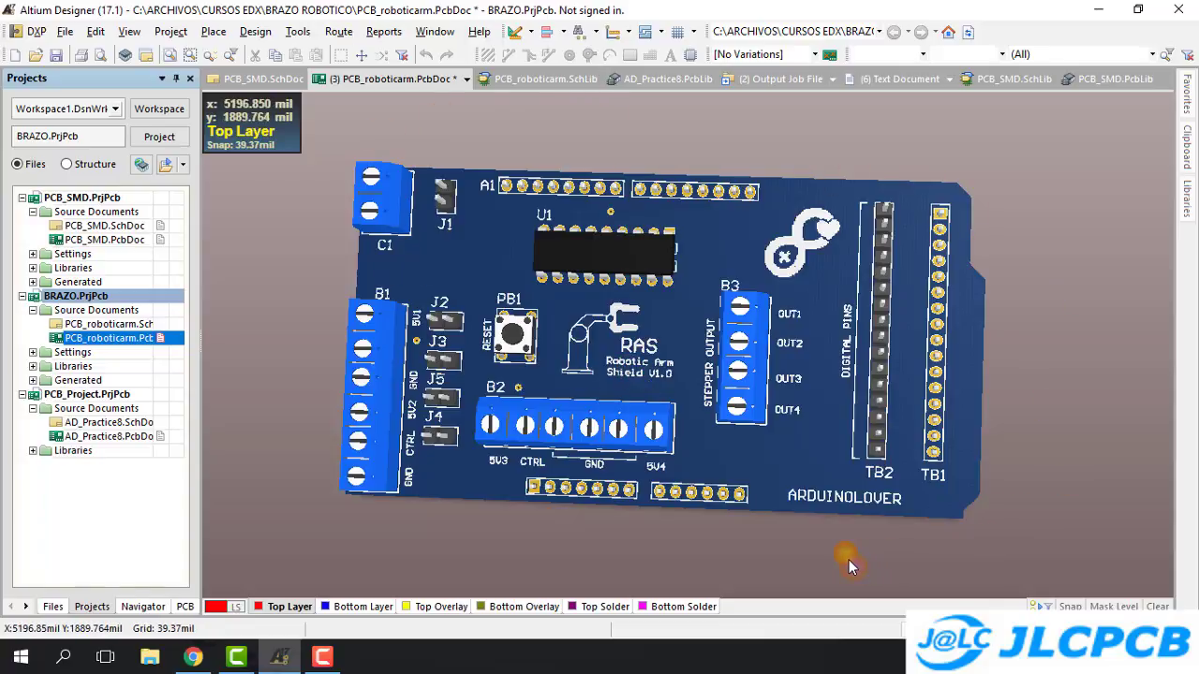
drag(835, 553, 419, 274)
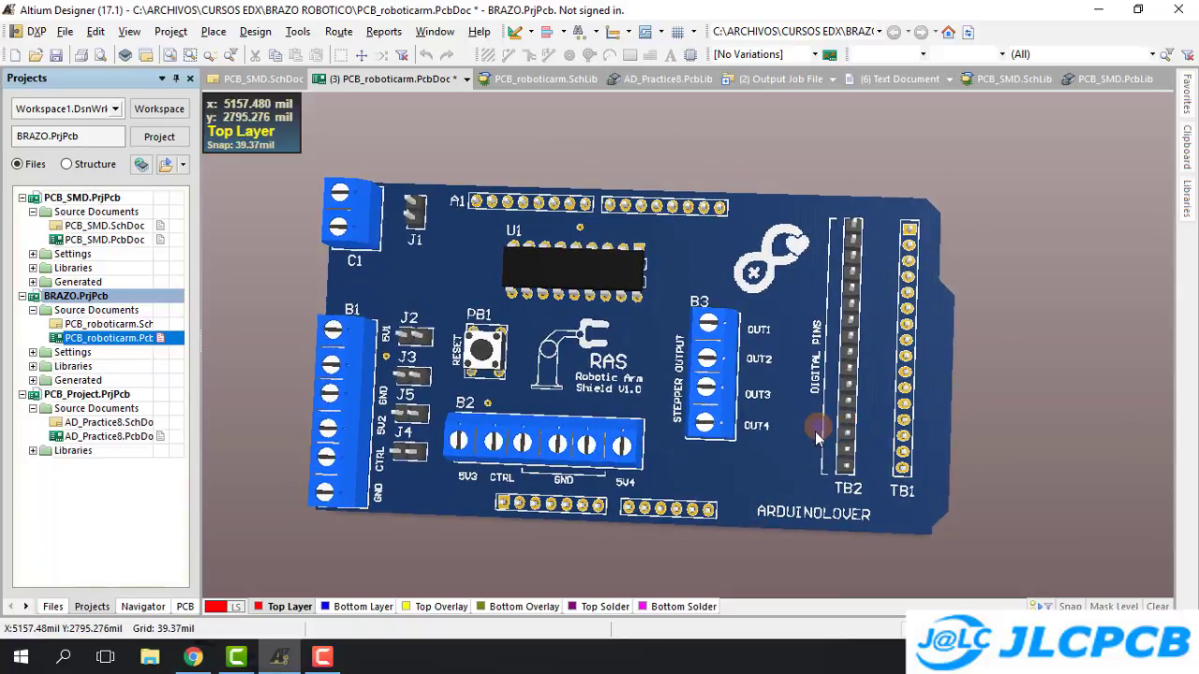
scroll(819, 314, left, 1)
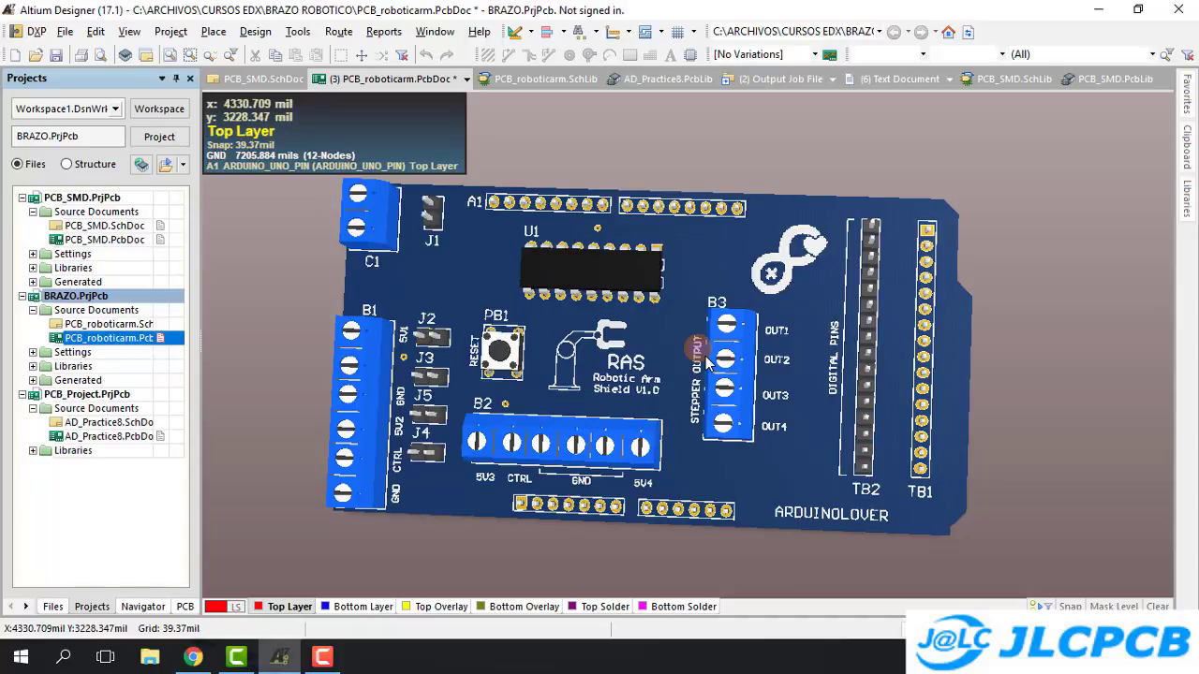
key(2)
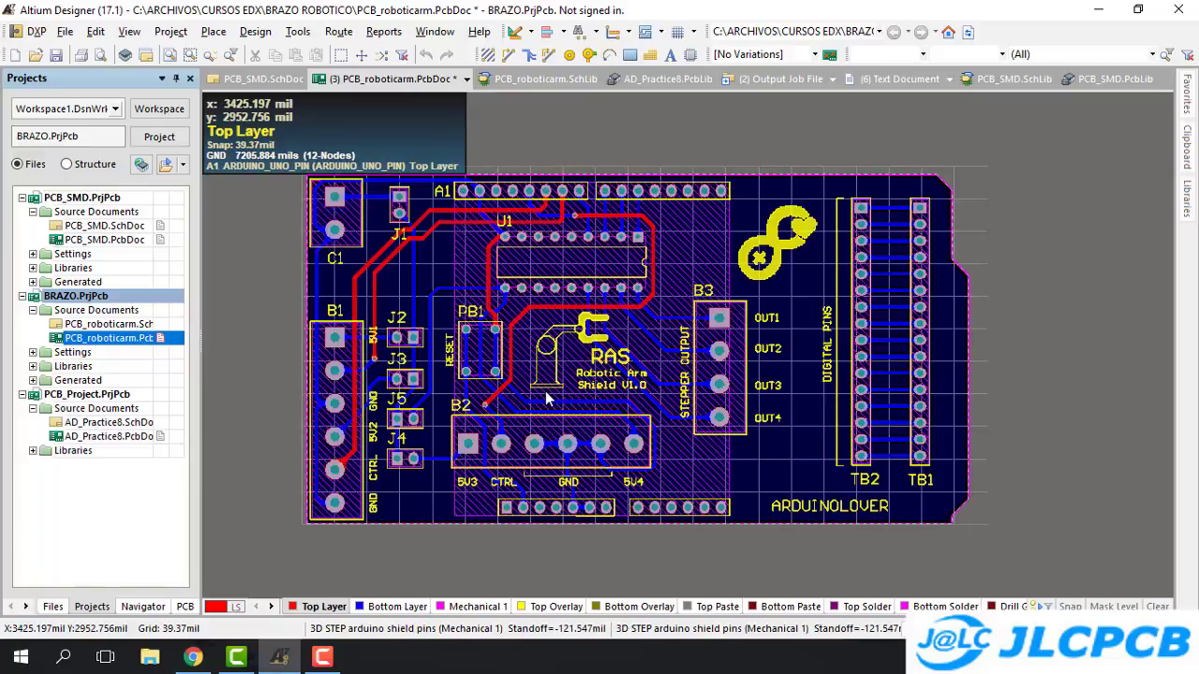
drag(989, 443, 995, 446)
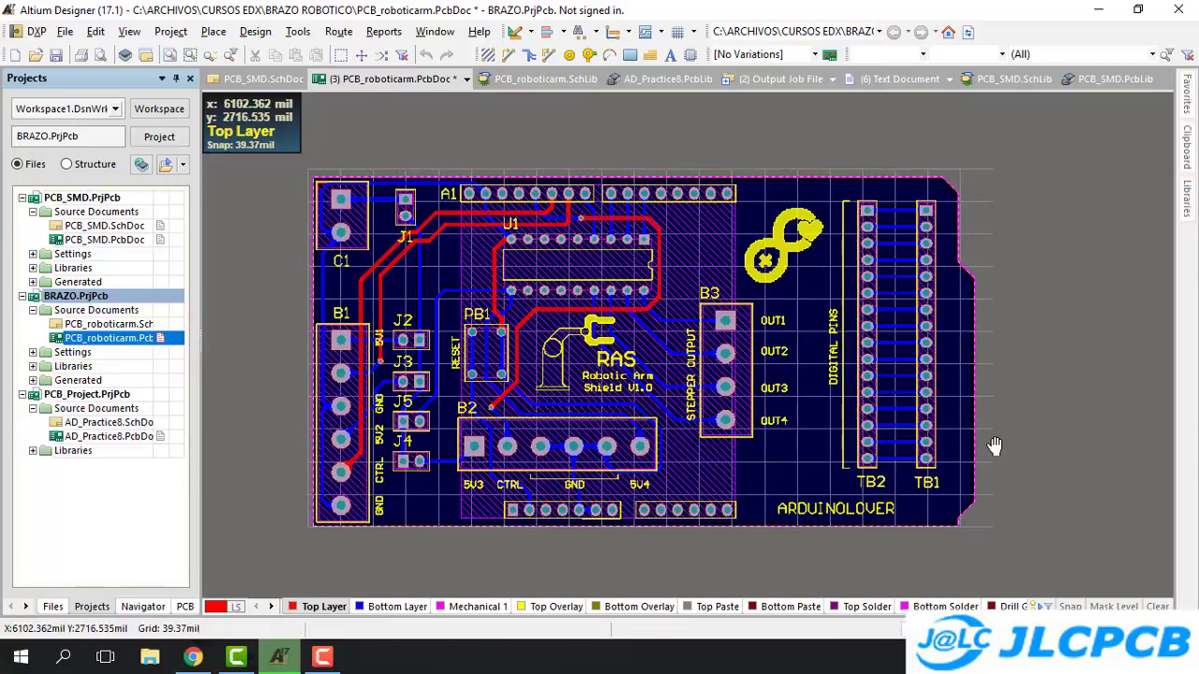
key(3)
drag(821, 403, 831, 392)
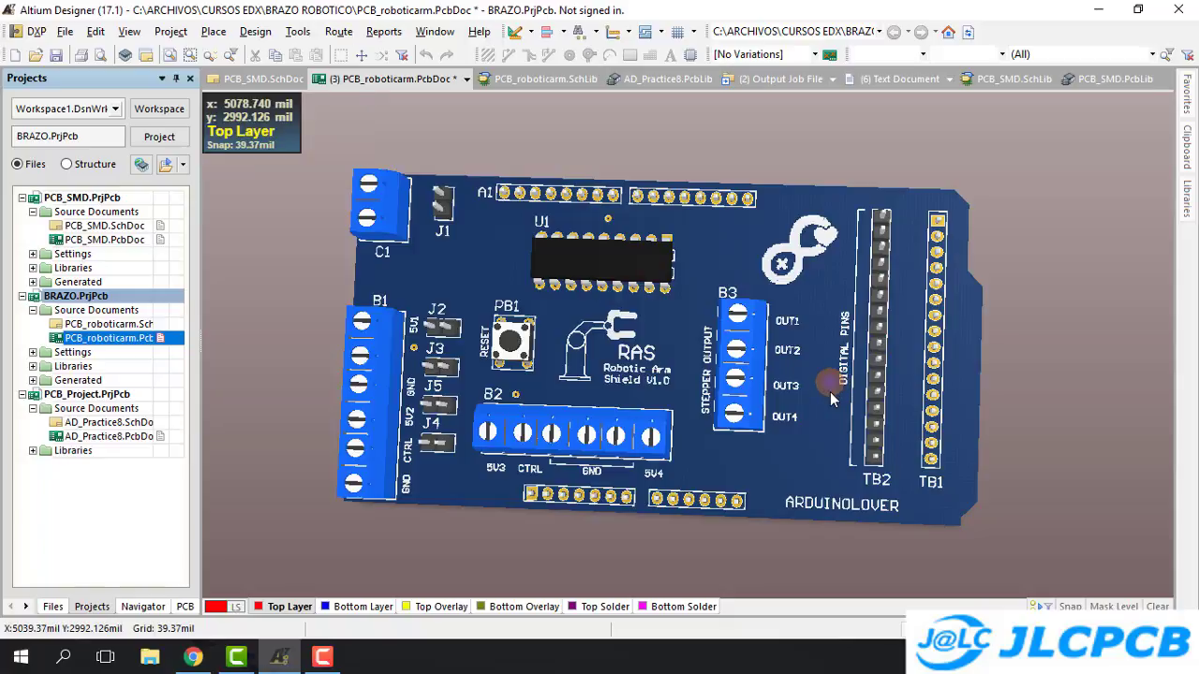
drag(872, 428, 860, 428)
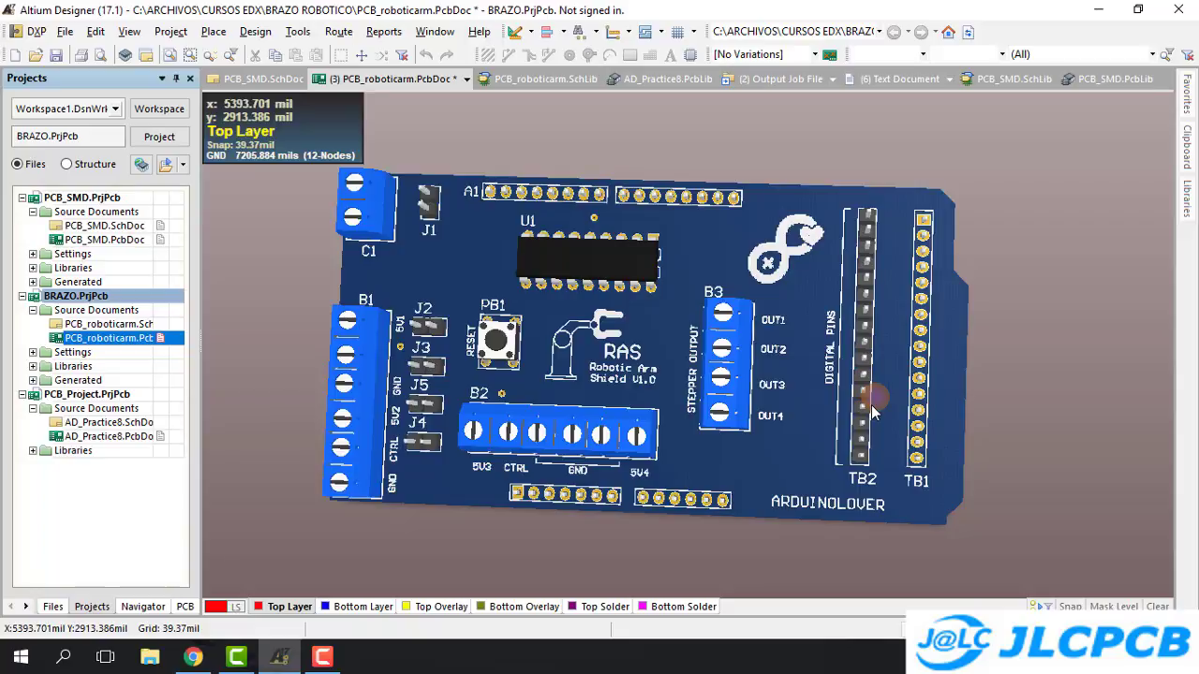
drag(959, 281, 982, 244)
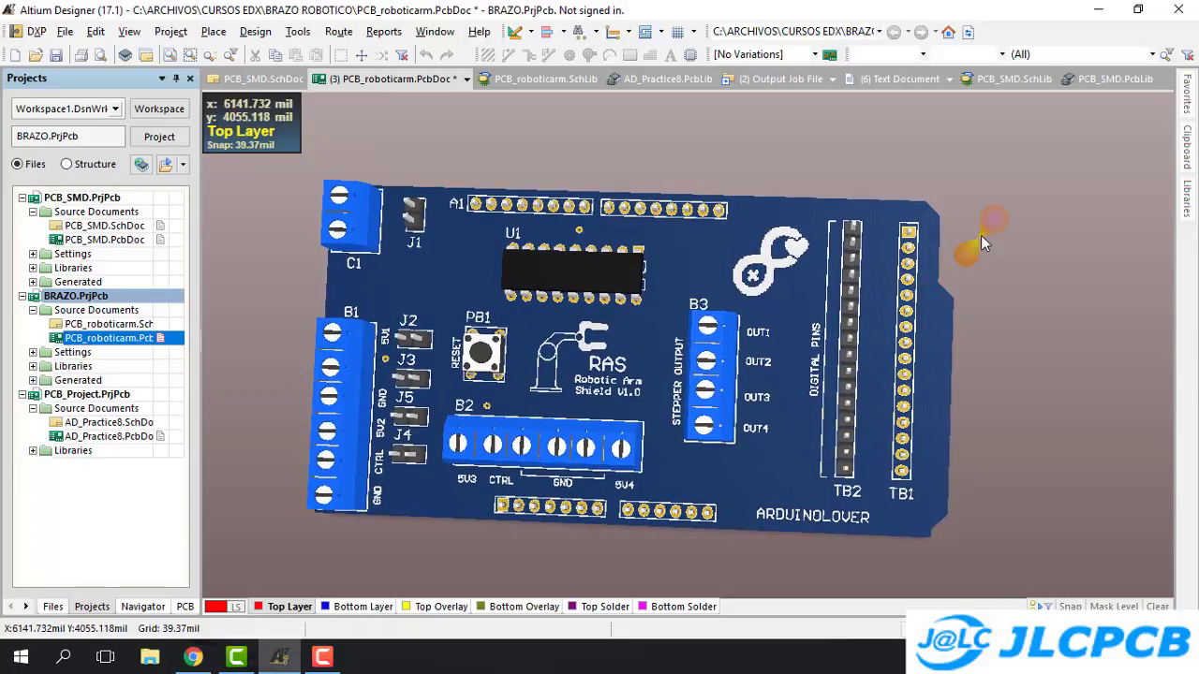
Step: Hide the components' 3D bodies in the Altium 3D Blue view configuration so only the bare board is displayed
right_click(981, 243)
mouse_move(1009, 566)
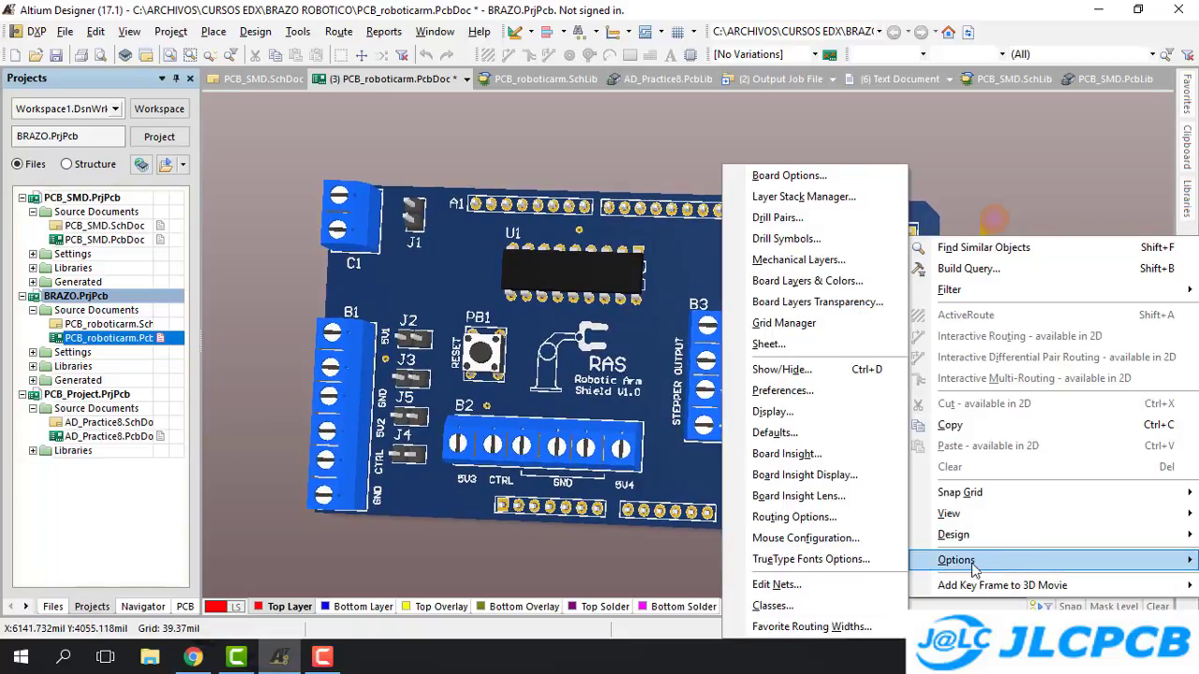
click(824, 283)
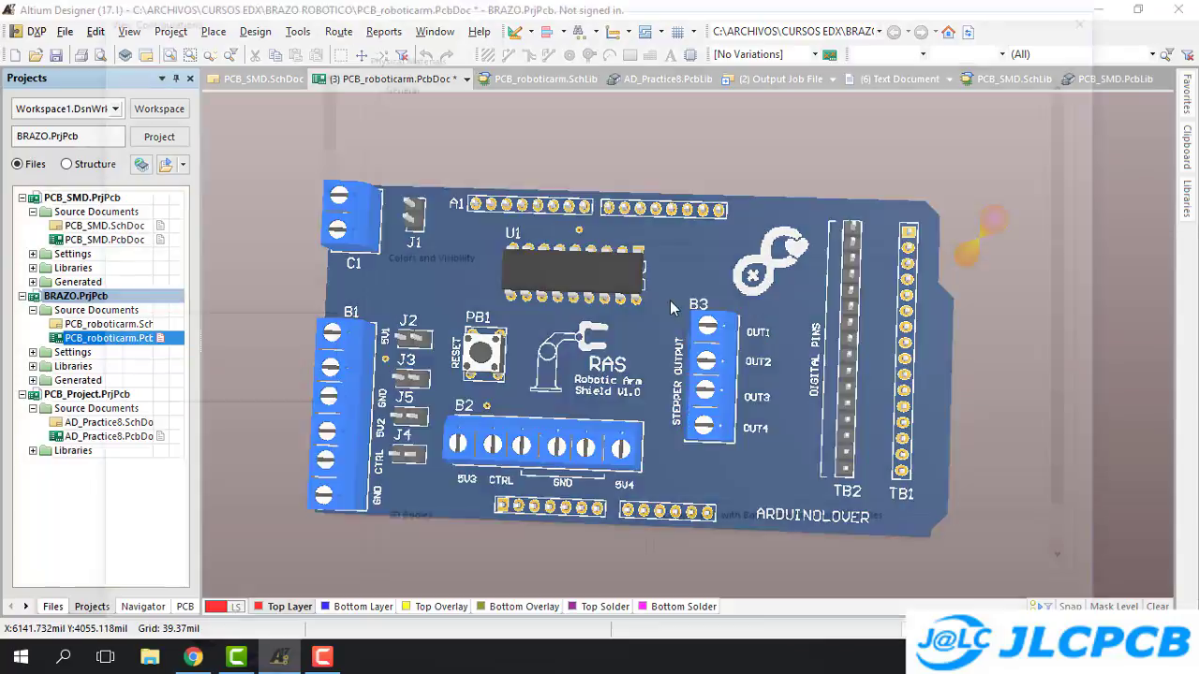
scroll(1068, 309, down, 2)
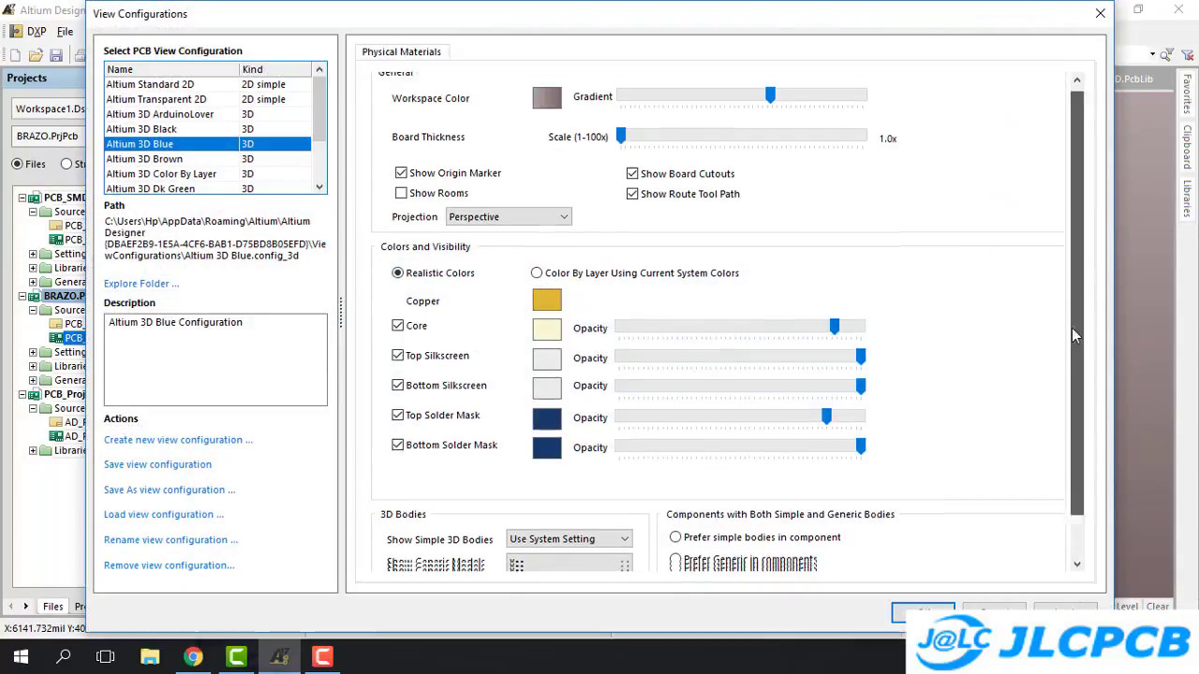
click(579, 518)
click(573, 534)
click(923, 613)
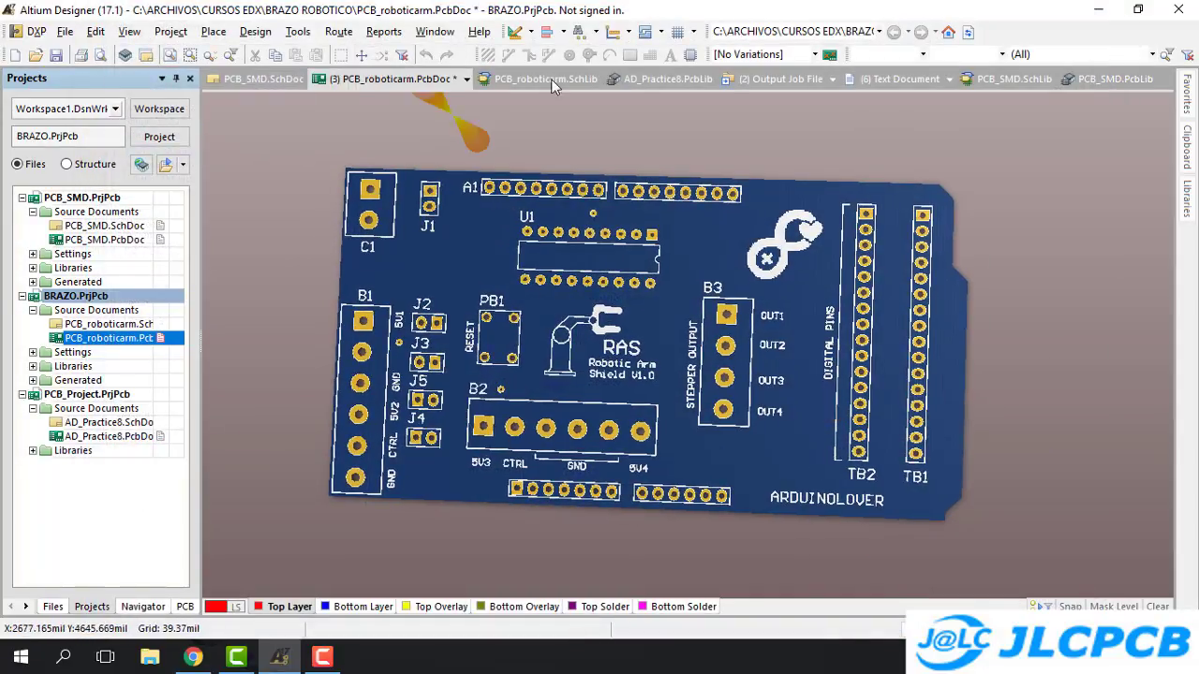
Step: Examine the bare board's pads, silkscreen and outline from several angles in 3D
drag(1068, 422, 1034, 429)
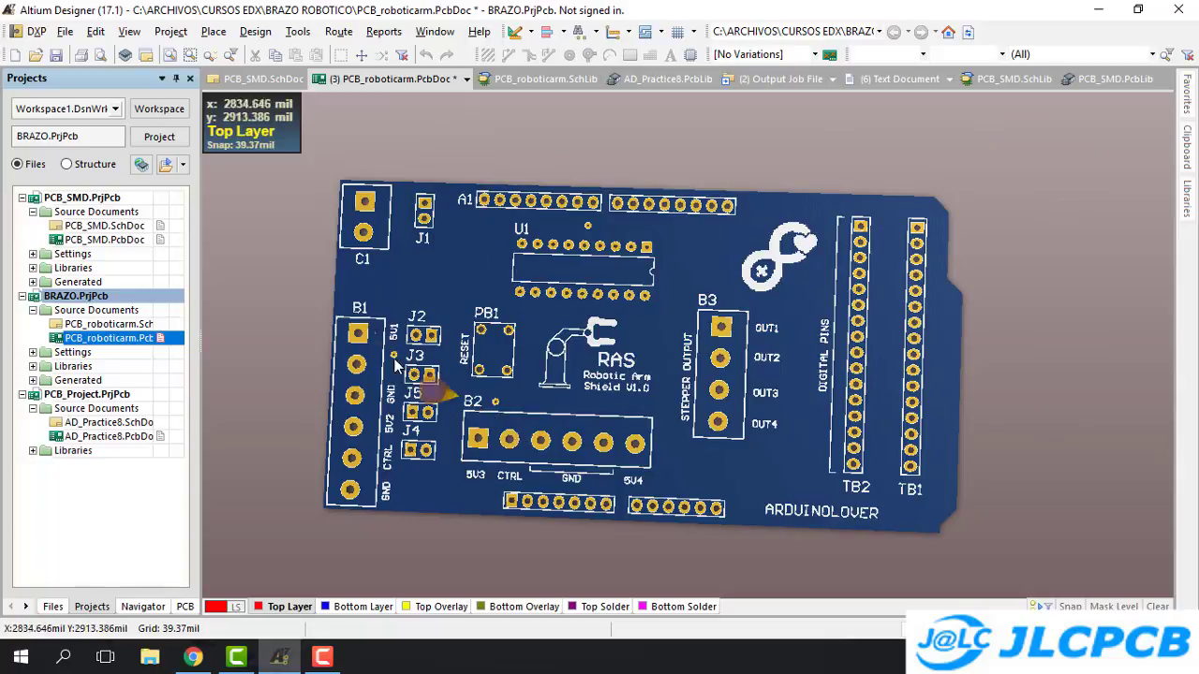
drag(1094, 355, 1001, 374)
key(shift)
key(shift)
drag(745, 454, 707, 368)
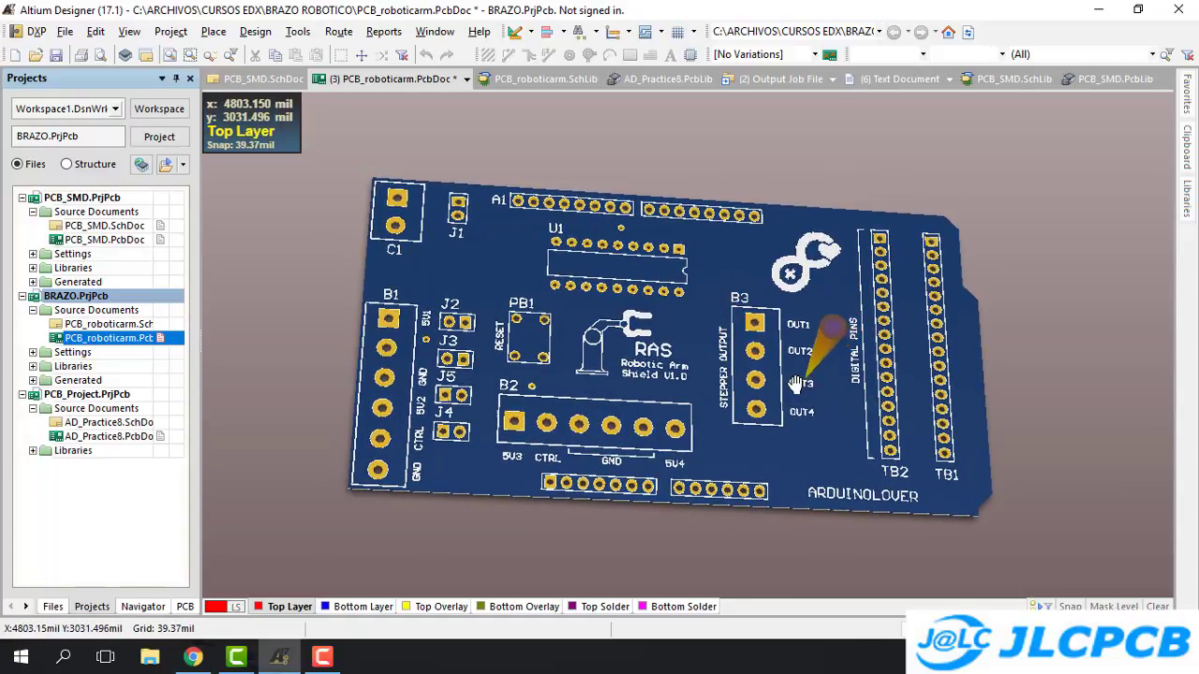
drag(807, 384, 792, 379)
drag(907, 370, 780, 457)
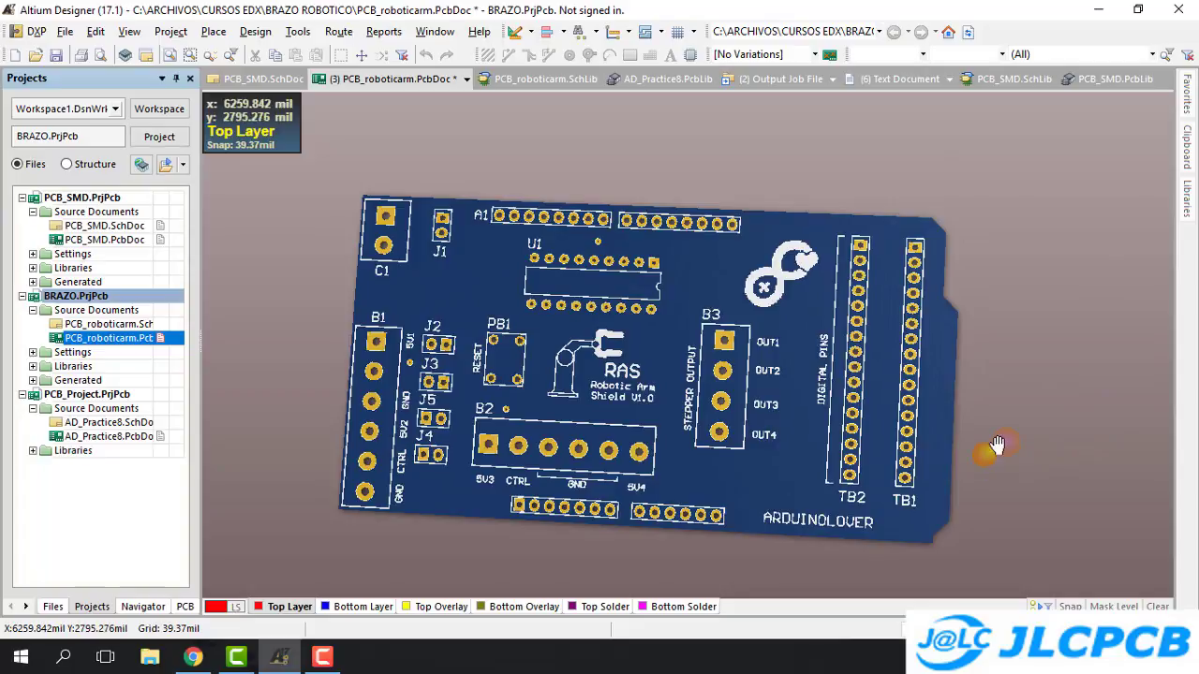
drag(997, 445, 1011, 426)
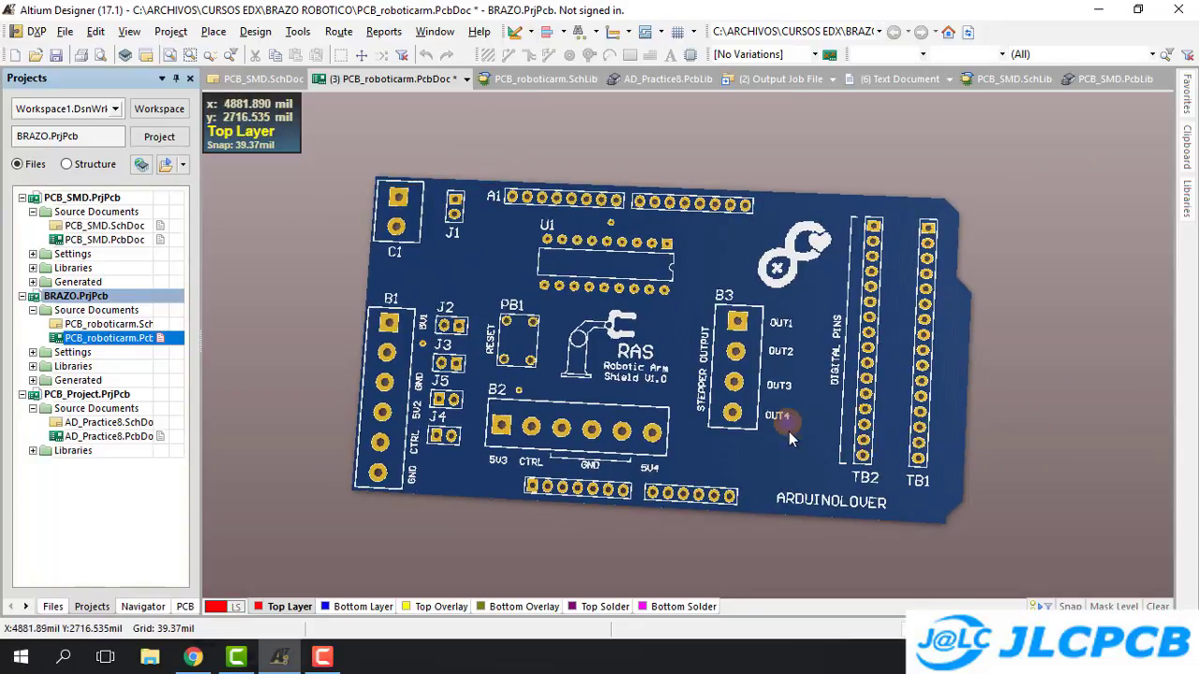
drag(789, 431, 788, 446)
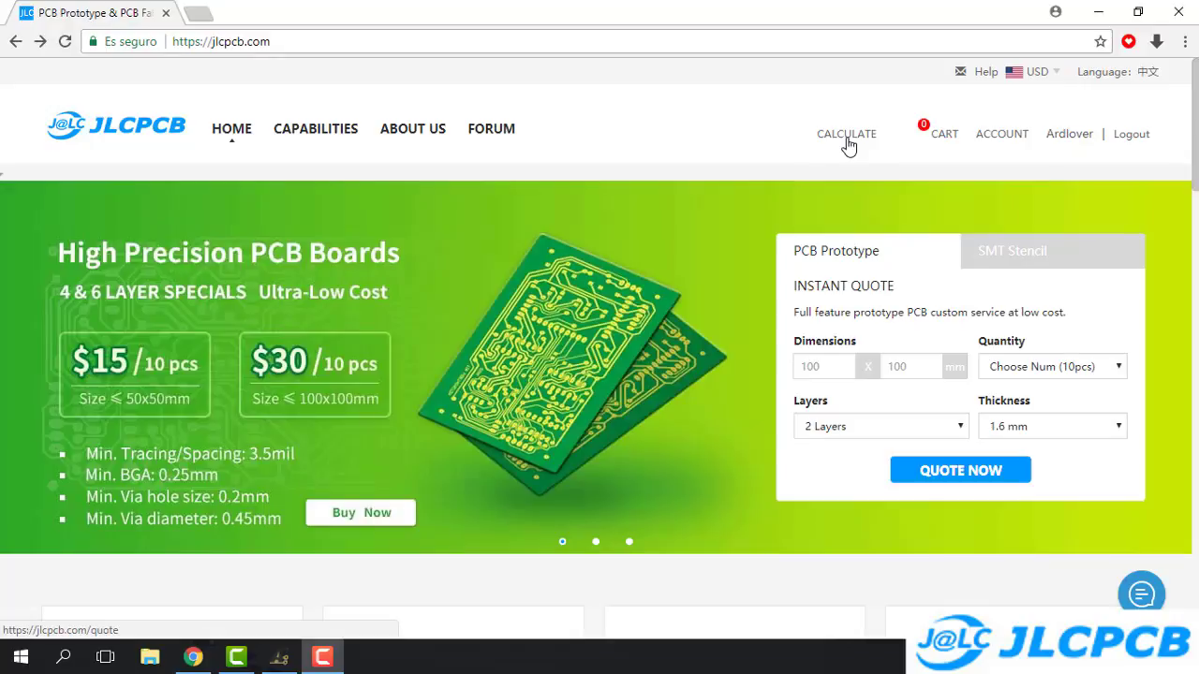
Step: Open the PCB quote calculator on the JLCPCB website and upload the RAS PCB GERBER FILES archive
click(847, 141)
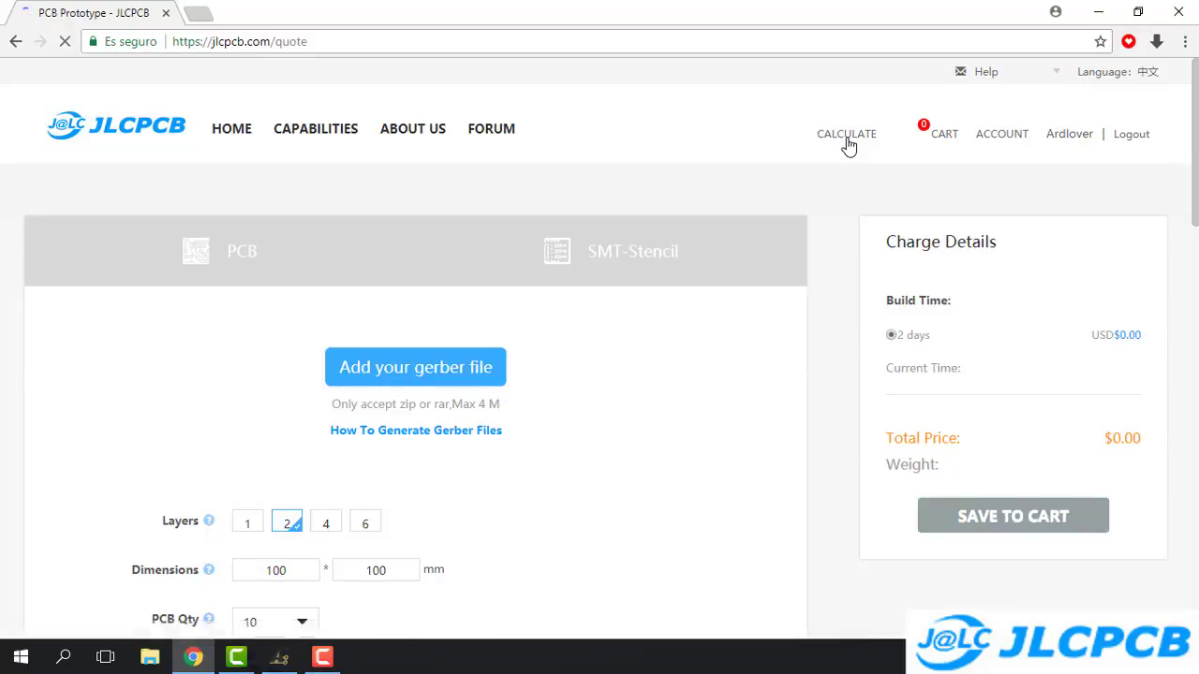
scroll(524, 244, down, 1)
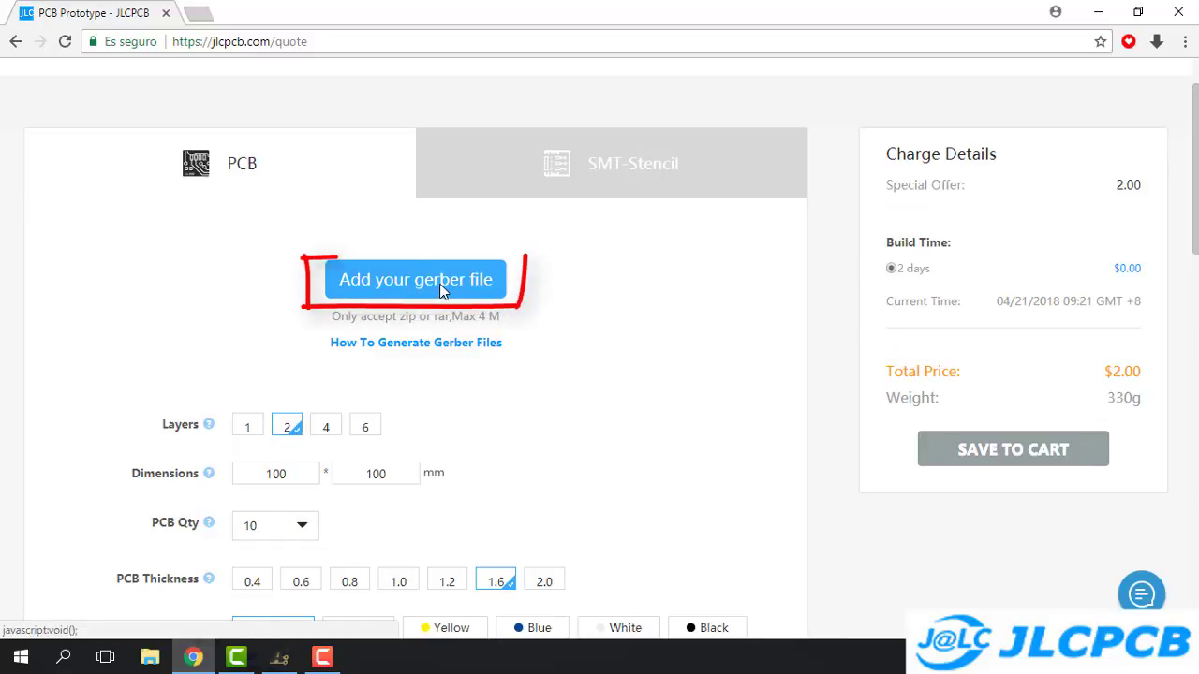
click(443, 289)
click(249, 160)
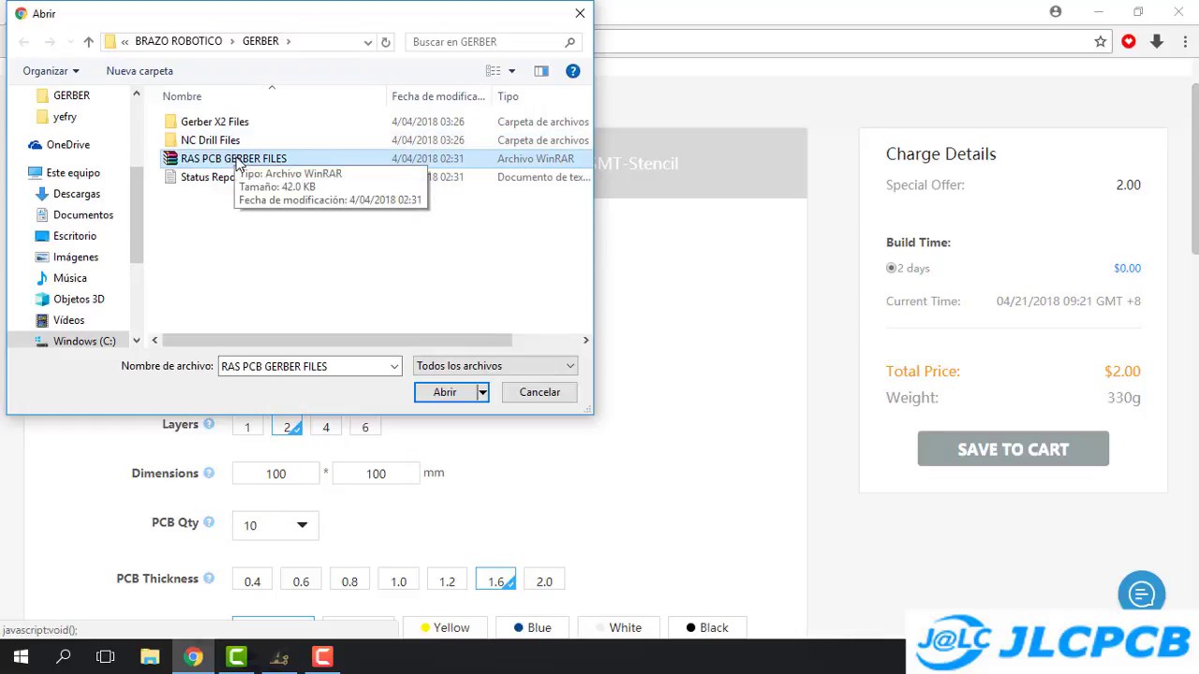
double_click(237, 162)
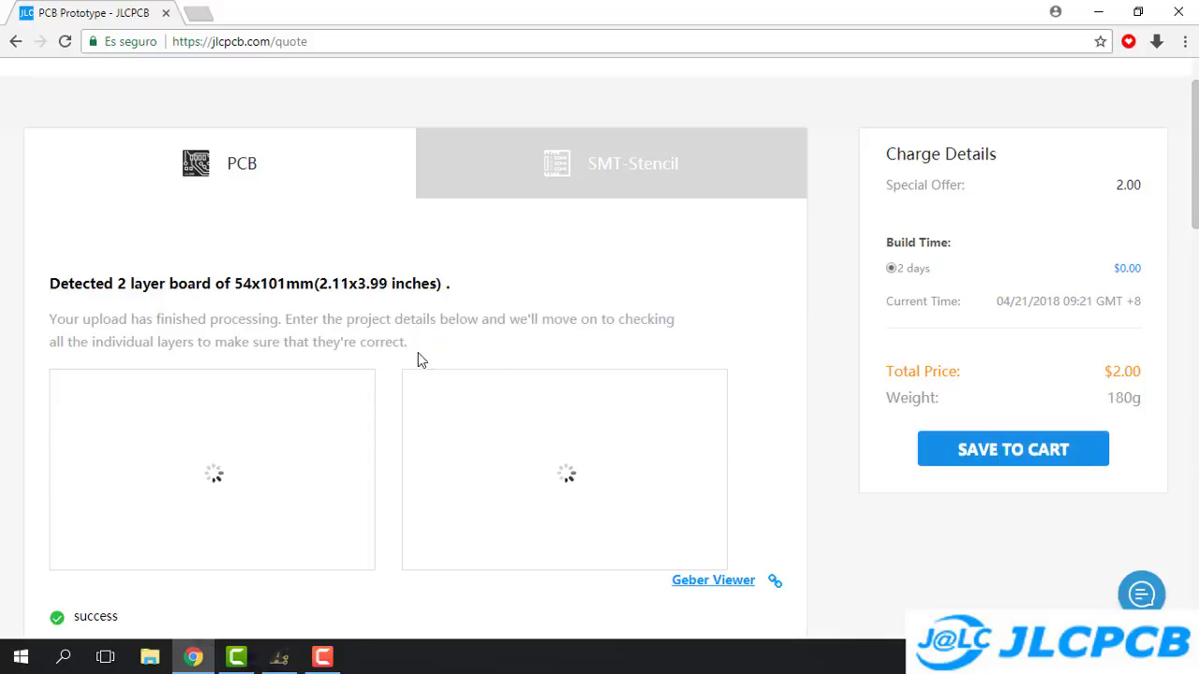
Step: Inspect the uploaded board's previews and its top side in the Gerber viewer, closing the viewer when done
scroll(419, 352, down, 1)
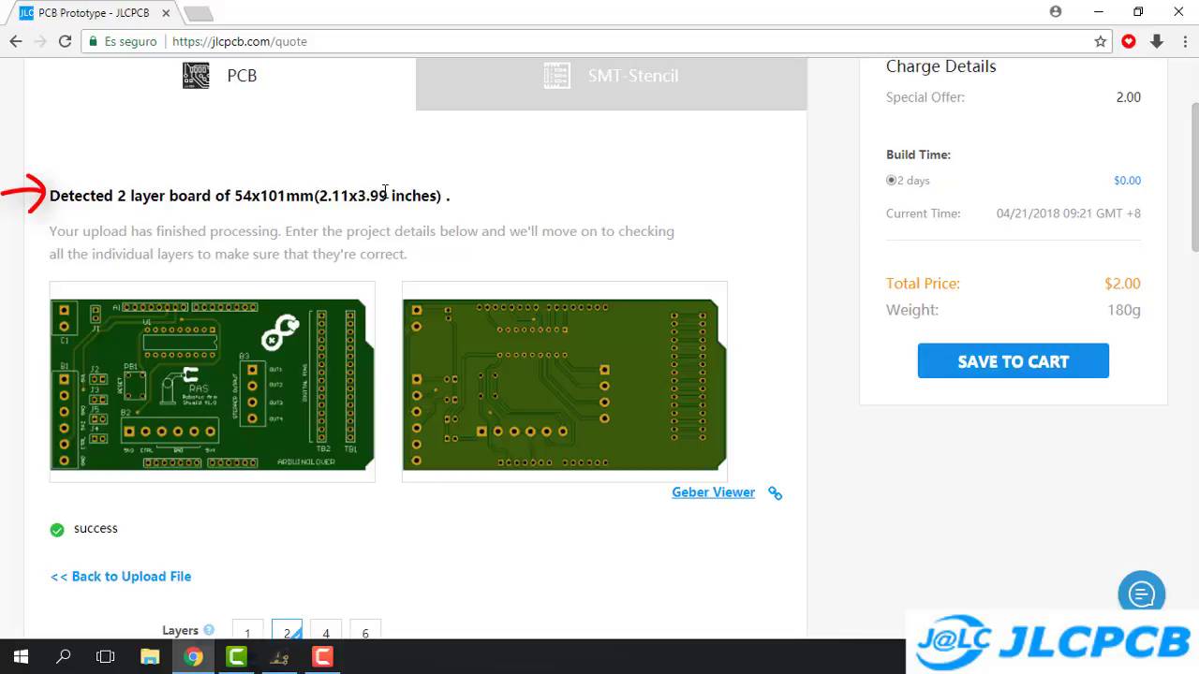
mouse_move(744, 473)
mouse_down()
mouse_move(736, 510)
mouse_move(802, 473)
mouse_up()
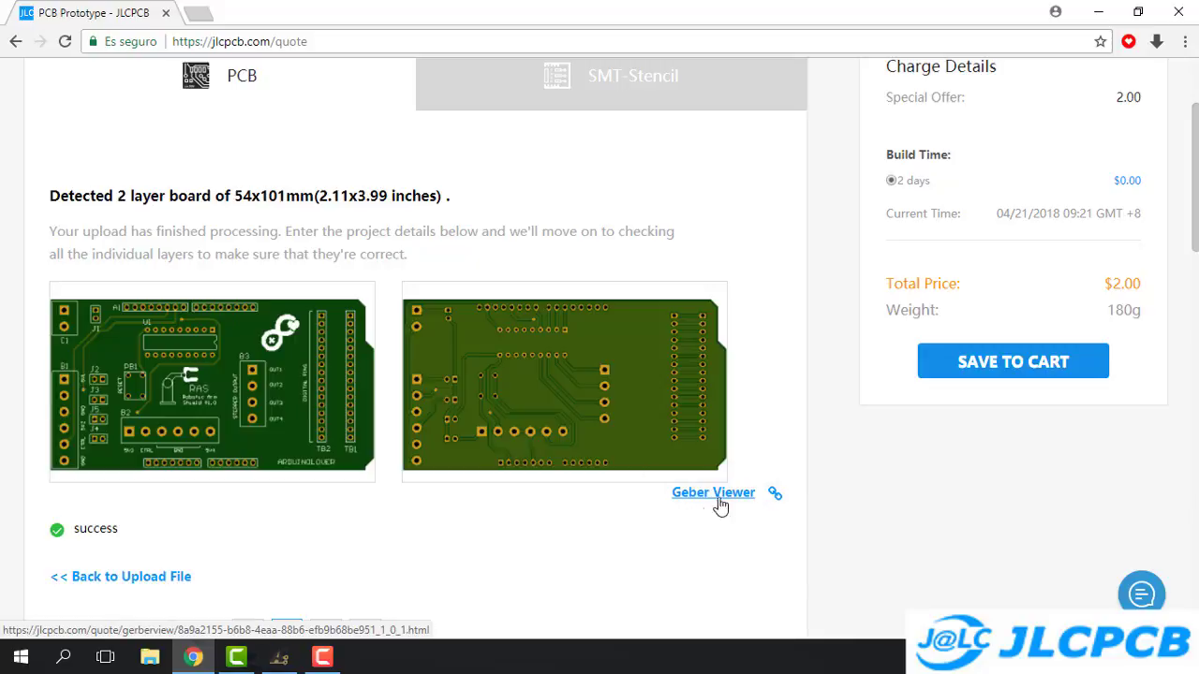
click(738, 503)
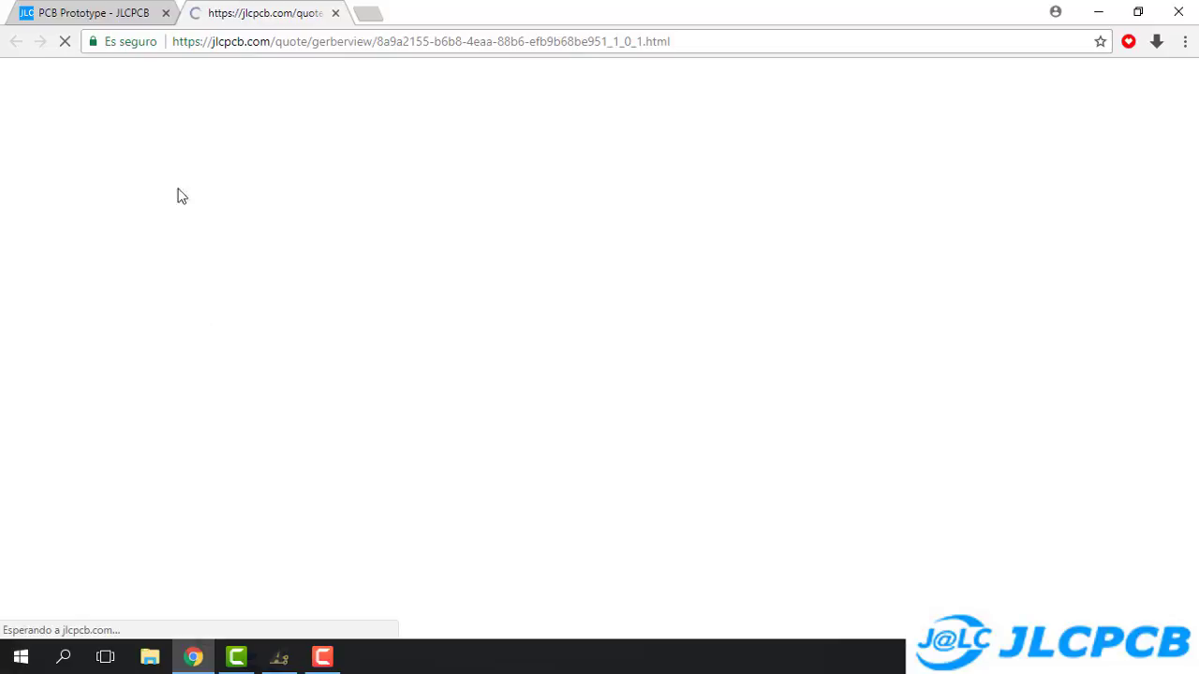
scroll(538, 331, down, 1)
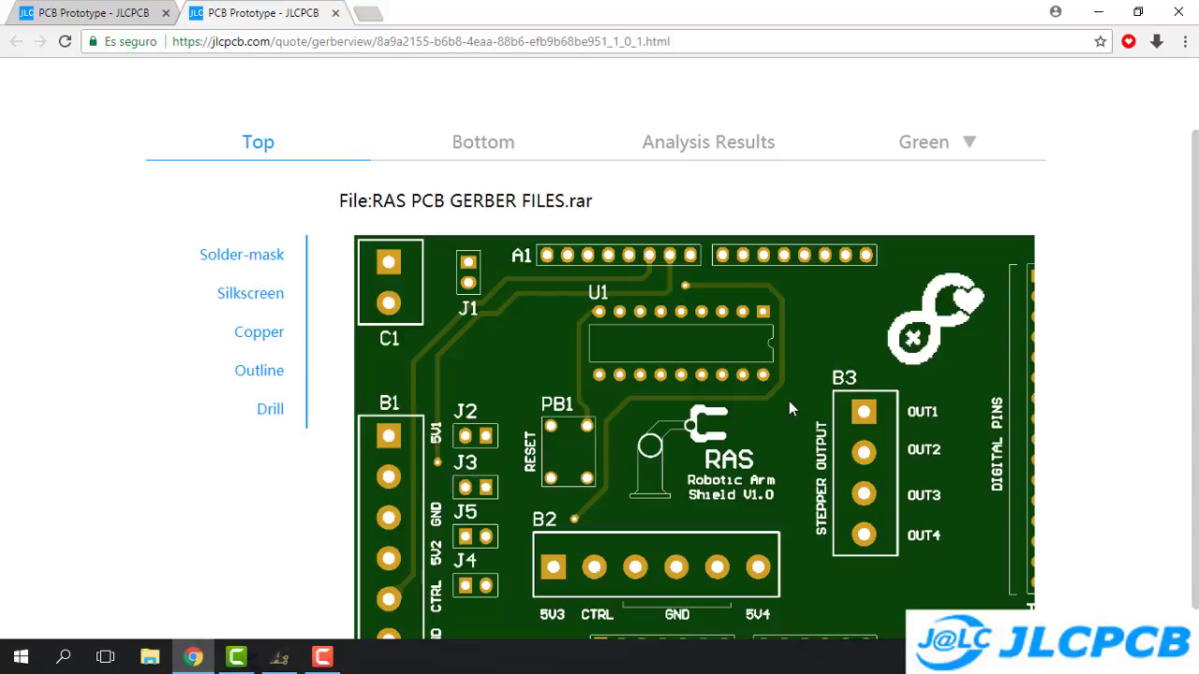
scroll(1150, 296, down, 1)
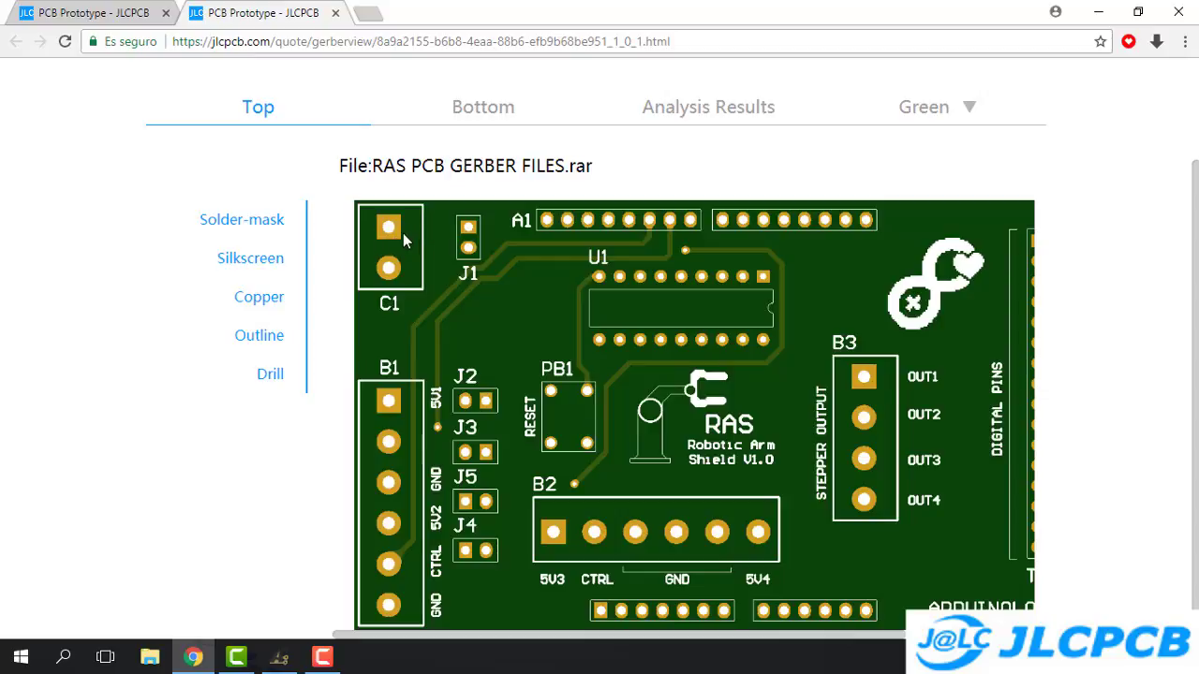
click(110, 11)
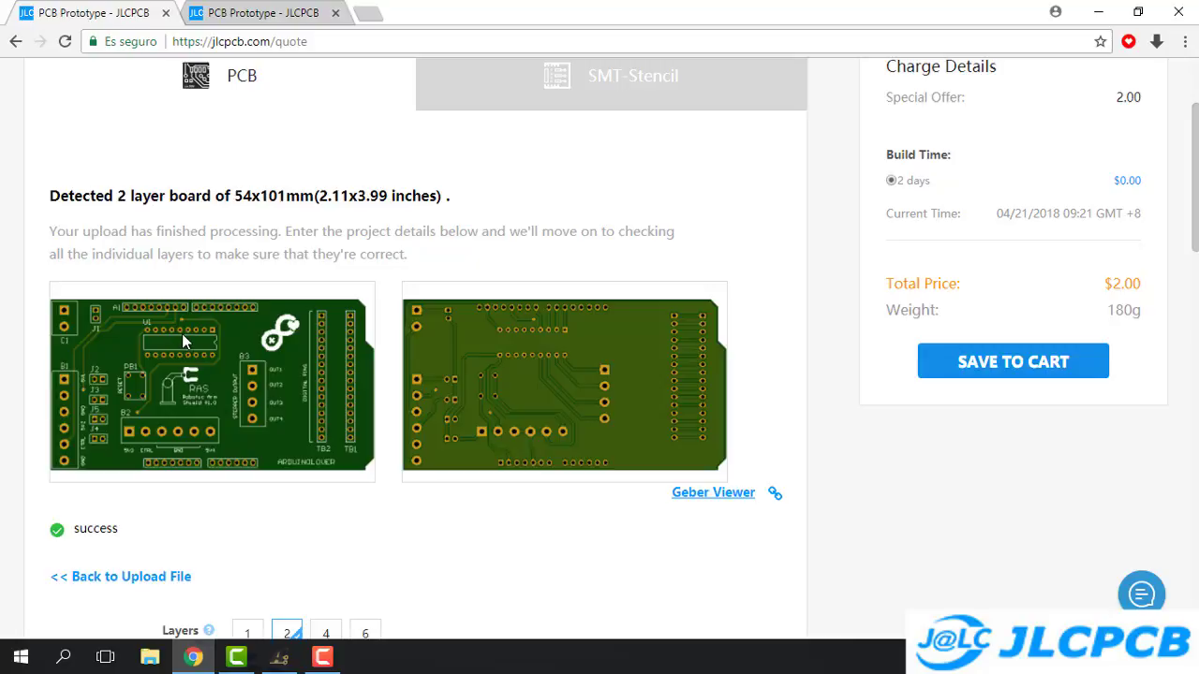
click(342, 9)
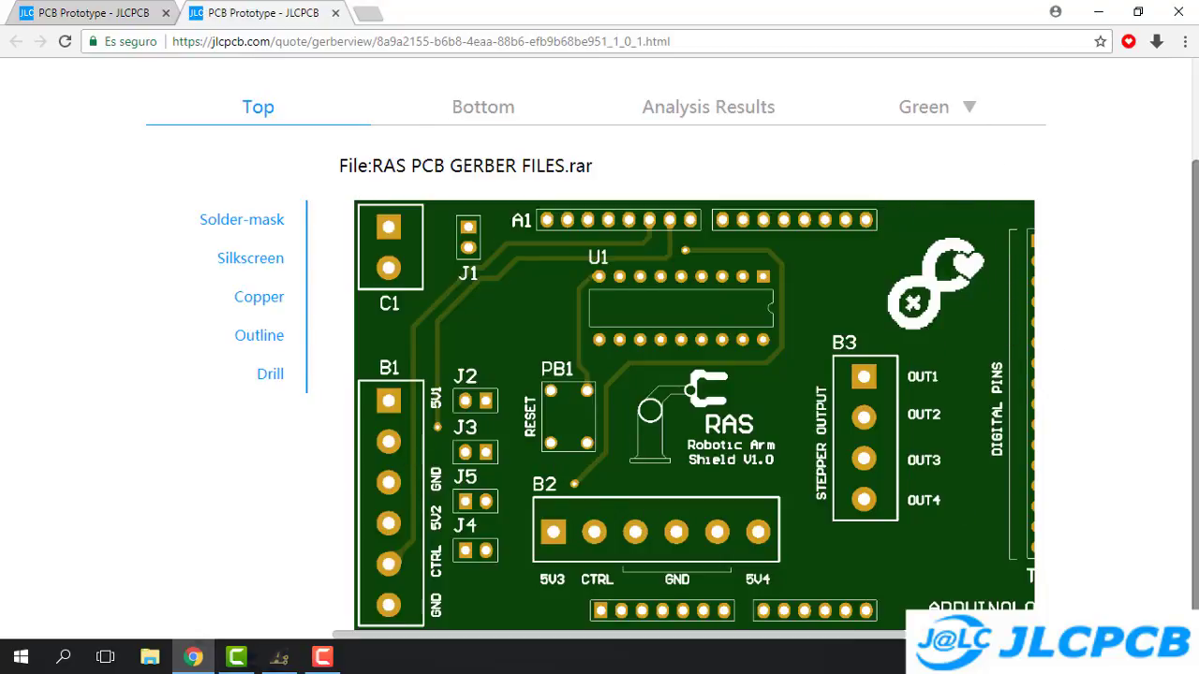
scroll(846, 297, up, 2)
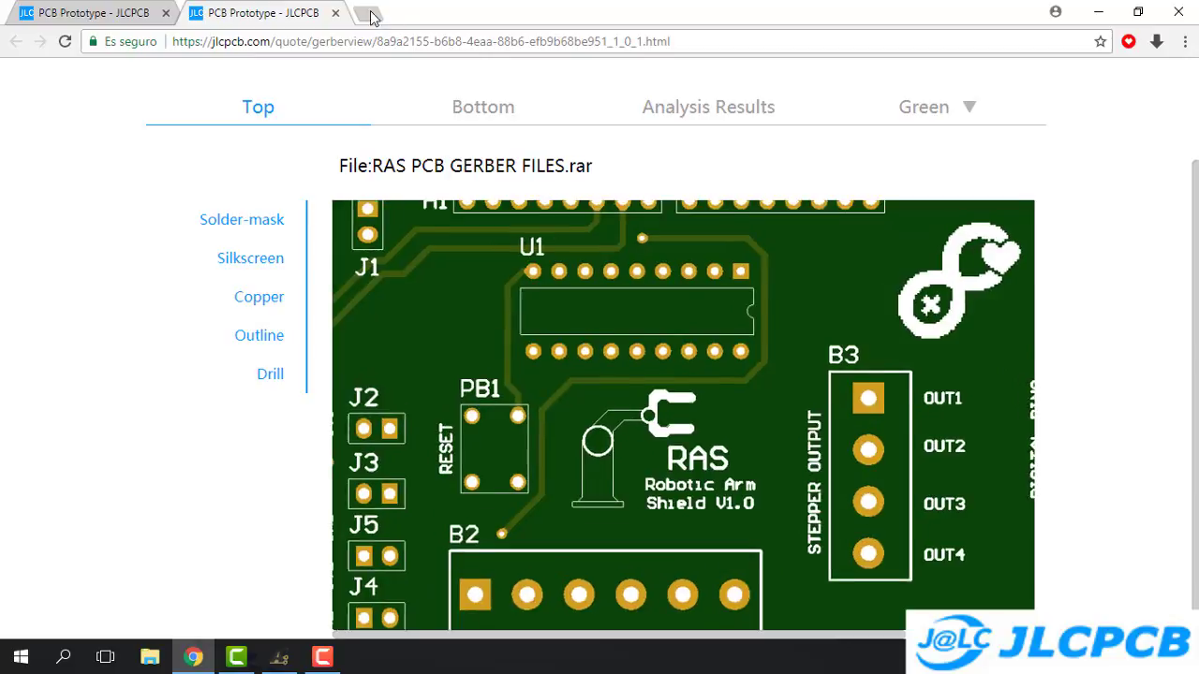
click(336, 13)
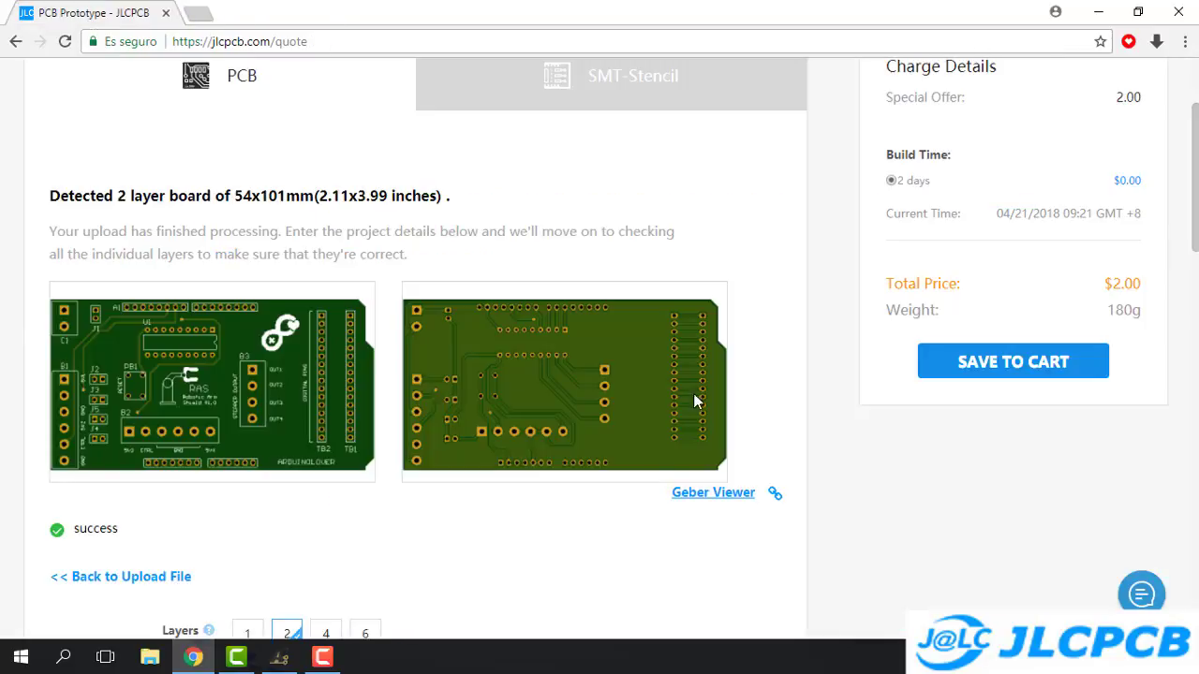
Step: Review the board's layer, dimension, quantity, thickness and color options in the quote form
drag(1195, 178, 1194, 252)
scroll(244, 327, down, 2)
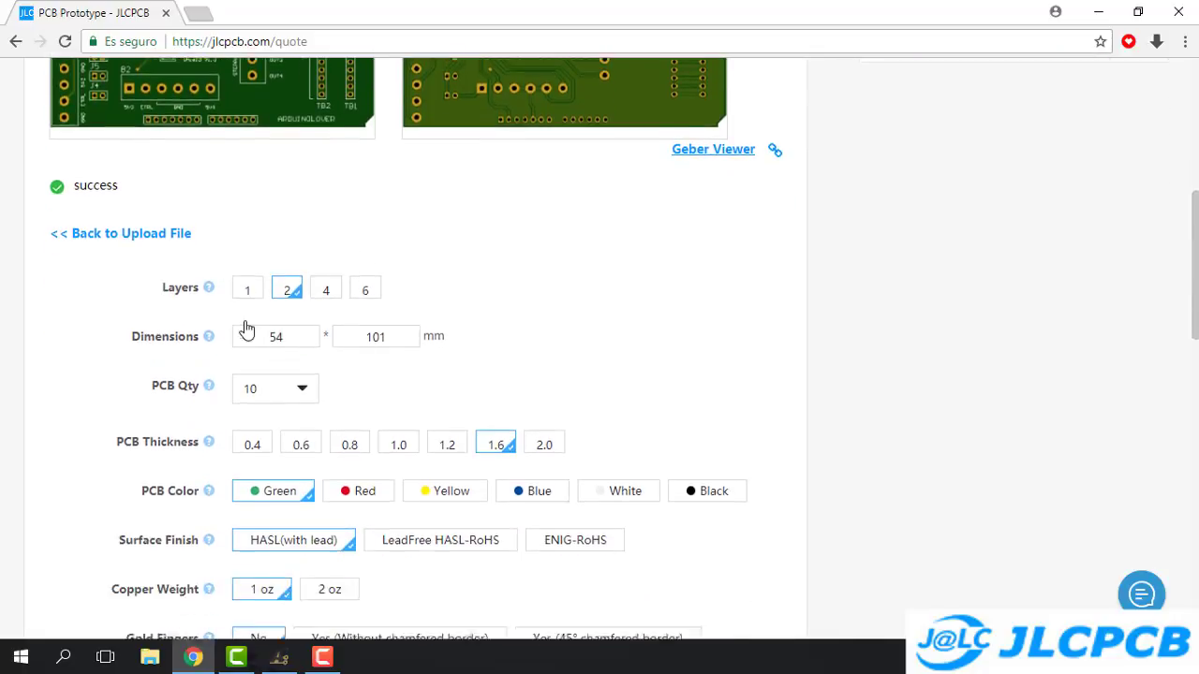
scroll(309, 483, up, 2)
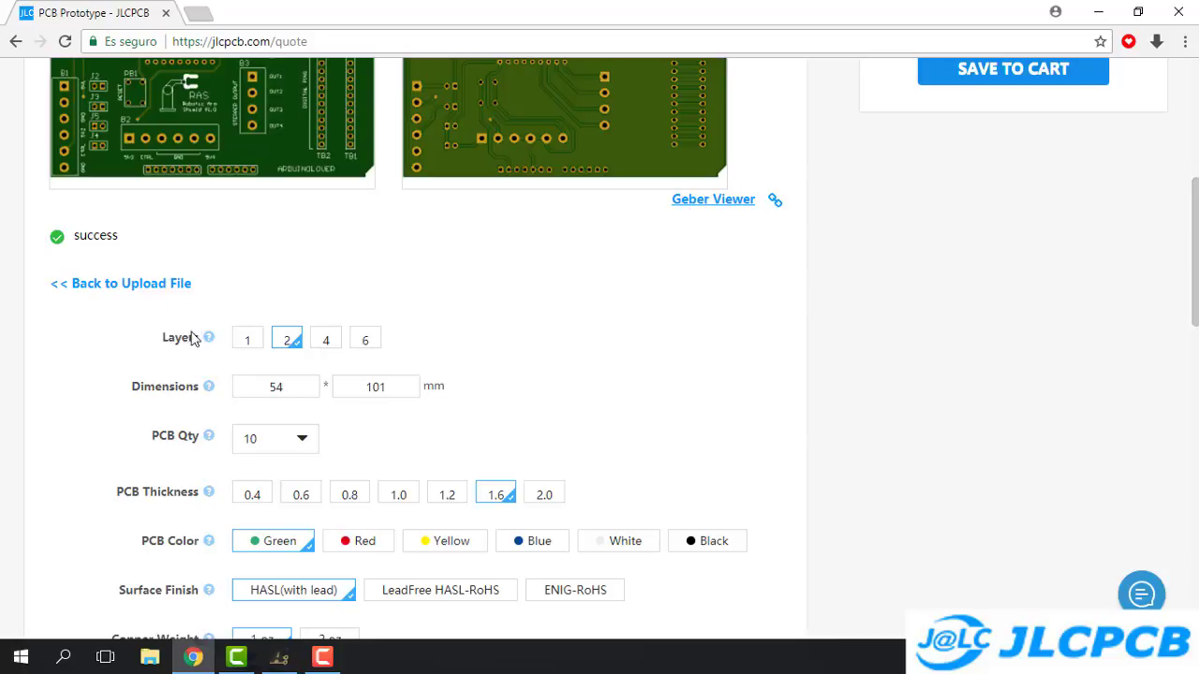
scroll(254, 387, up, 1)
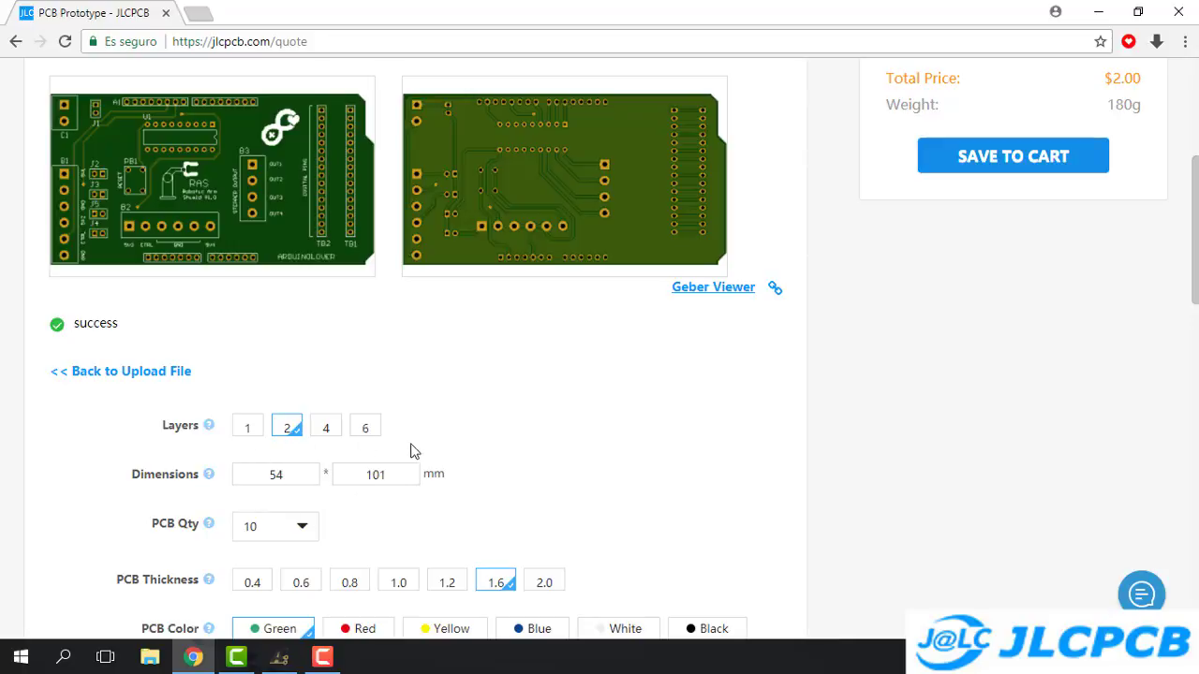
scroll(329, 506, down, 1)
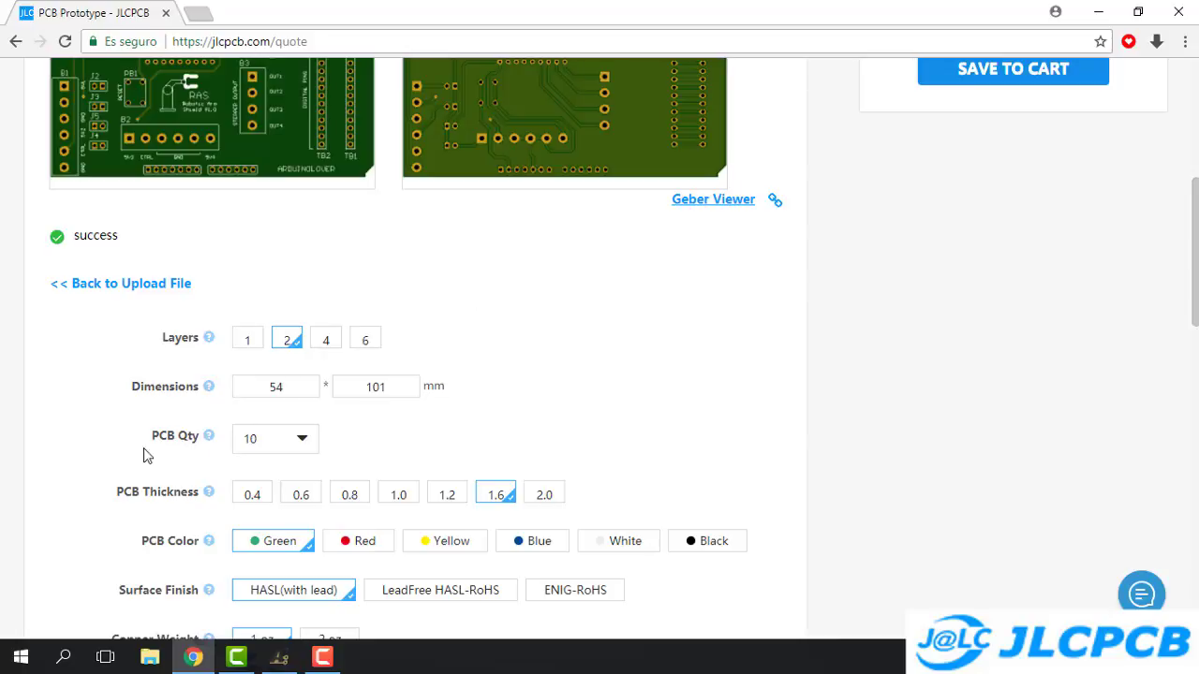
scroll(159, 450, down, 2)
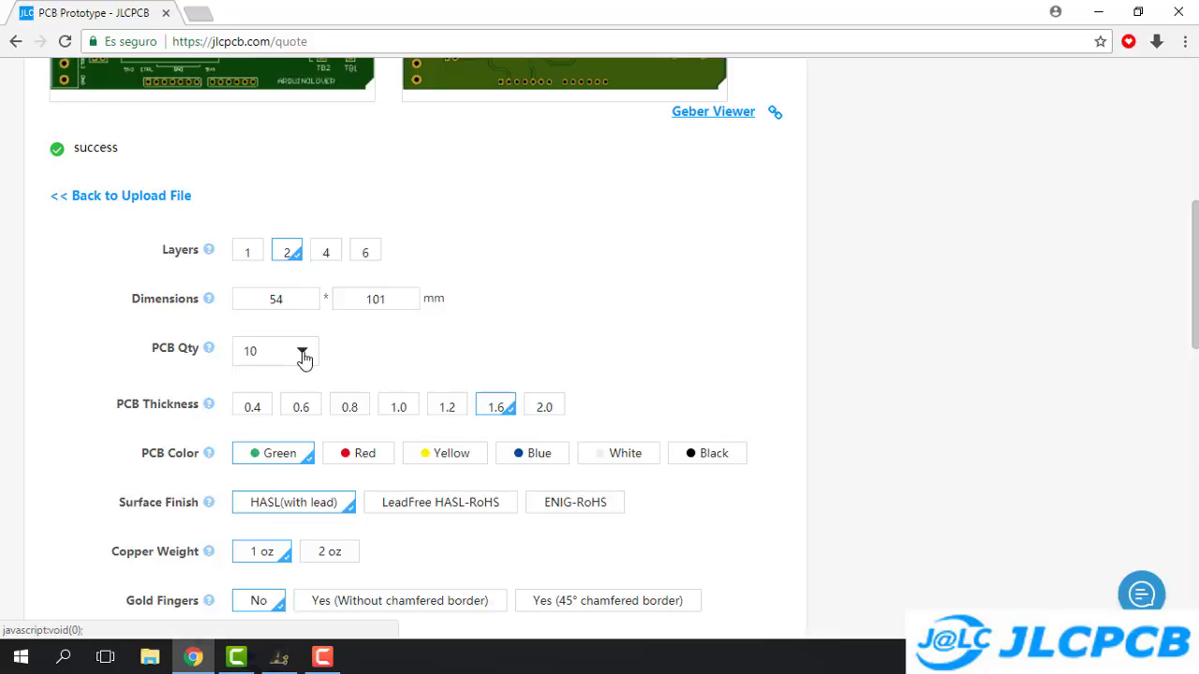
Step: Set the PCB quantity to 5 in the quote form
click(305, 356)
scroll(308, 421, down, 1)
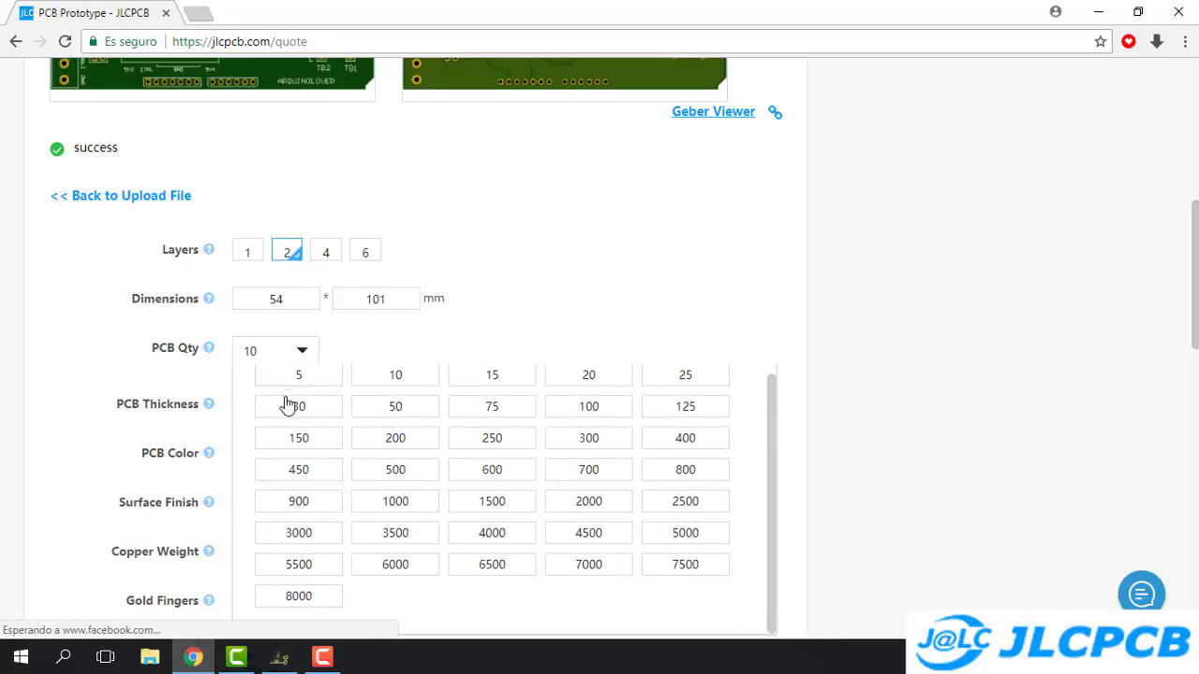
click(286, 385)
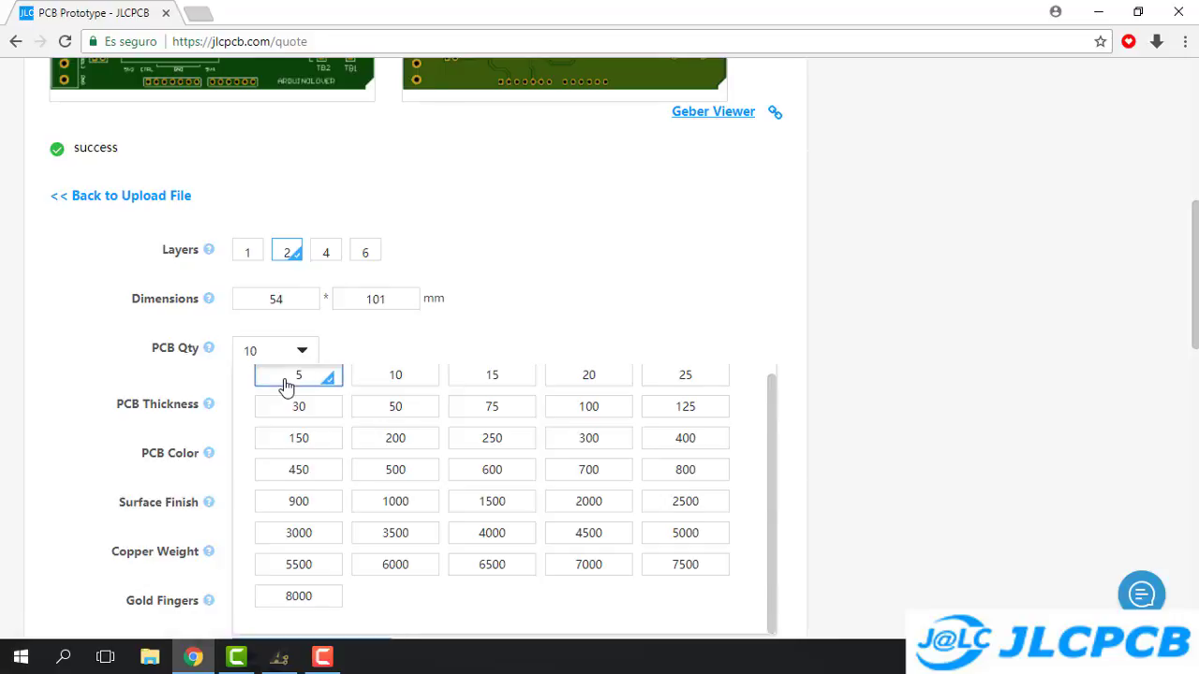
click(493, 359)
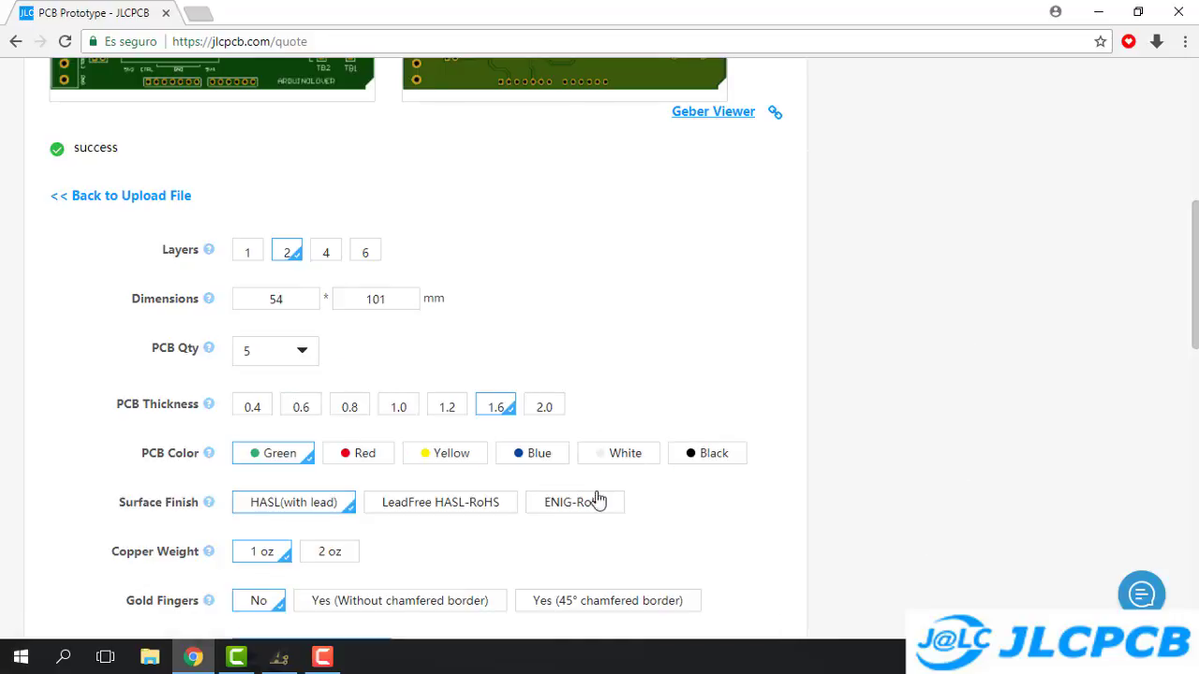
Step: Choose Blue as the PCB color
scroll(974, 269, down, 1)
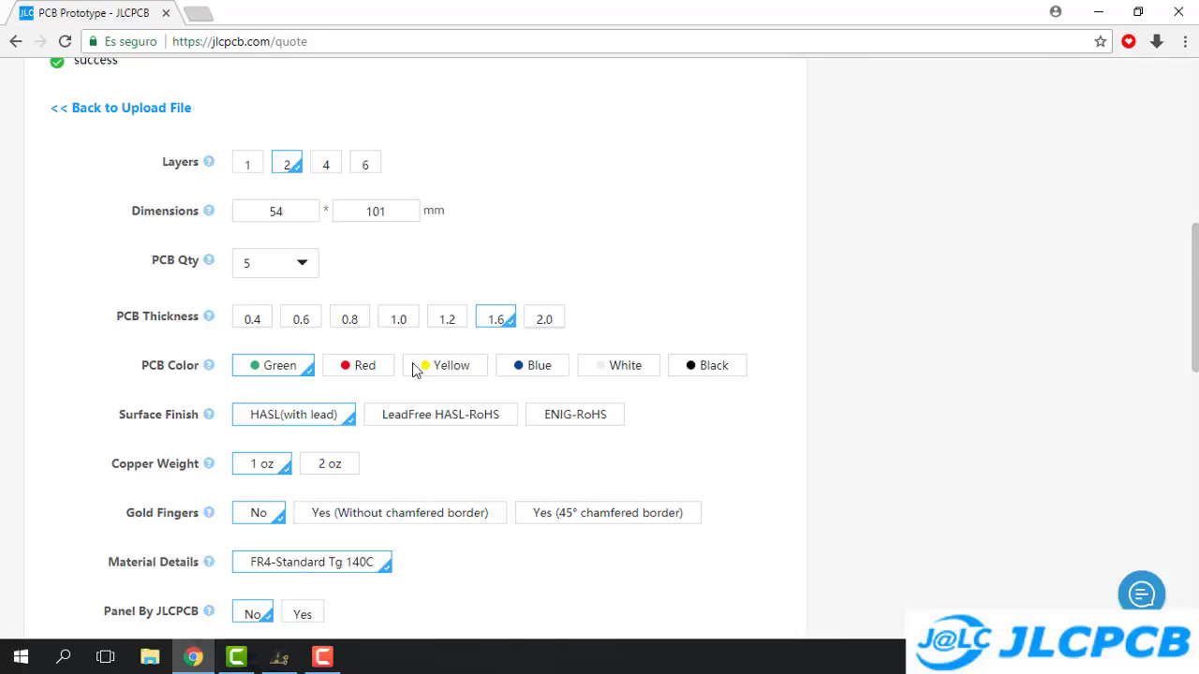
scroll(147, 302, down, 1)
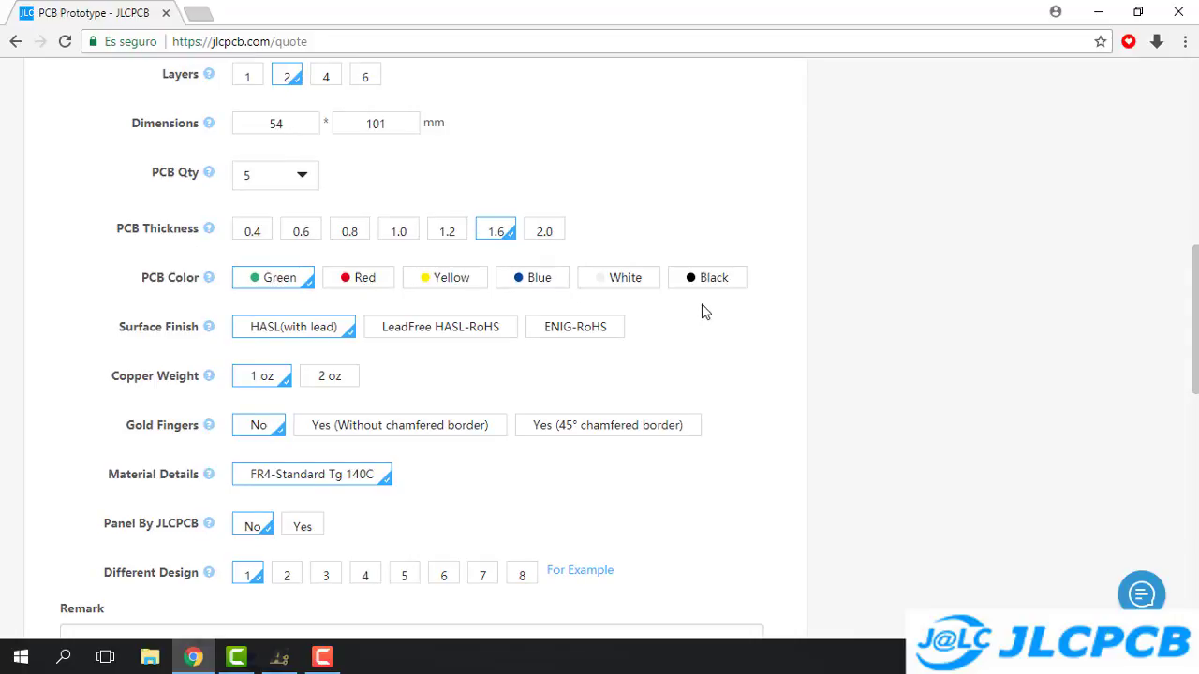
click(535, 291)
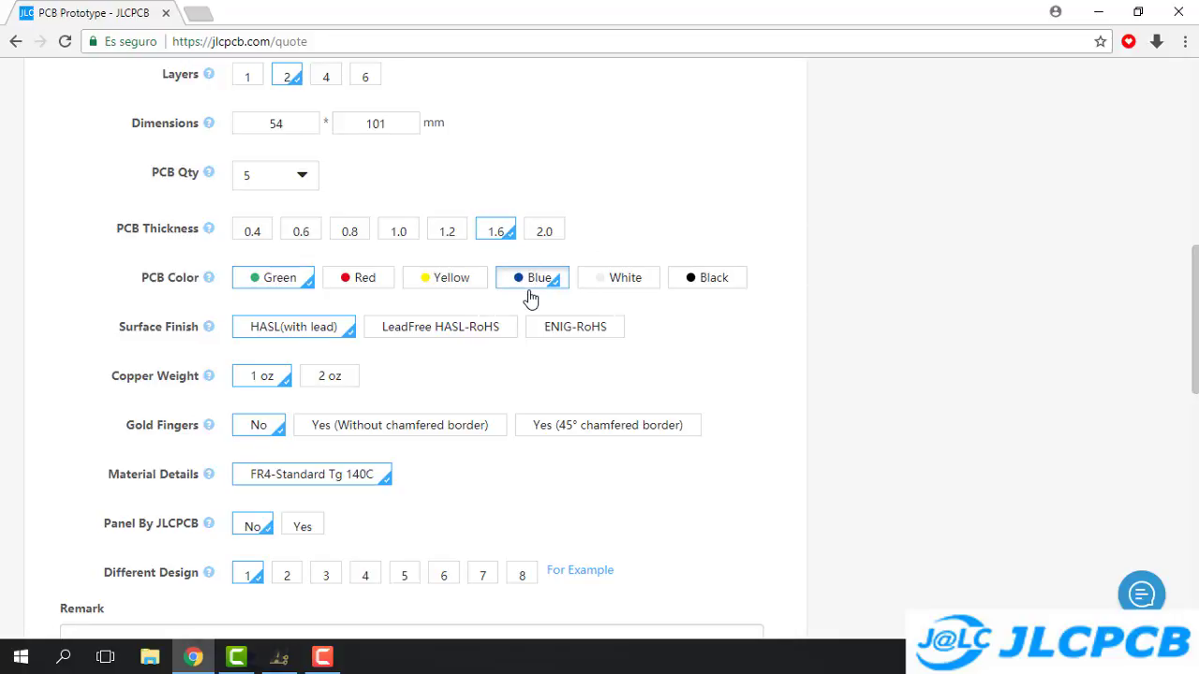
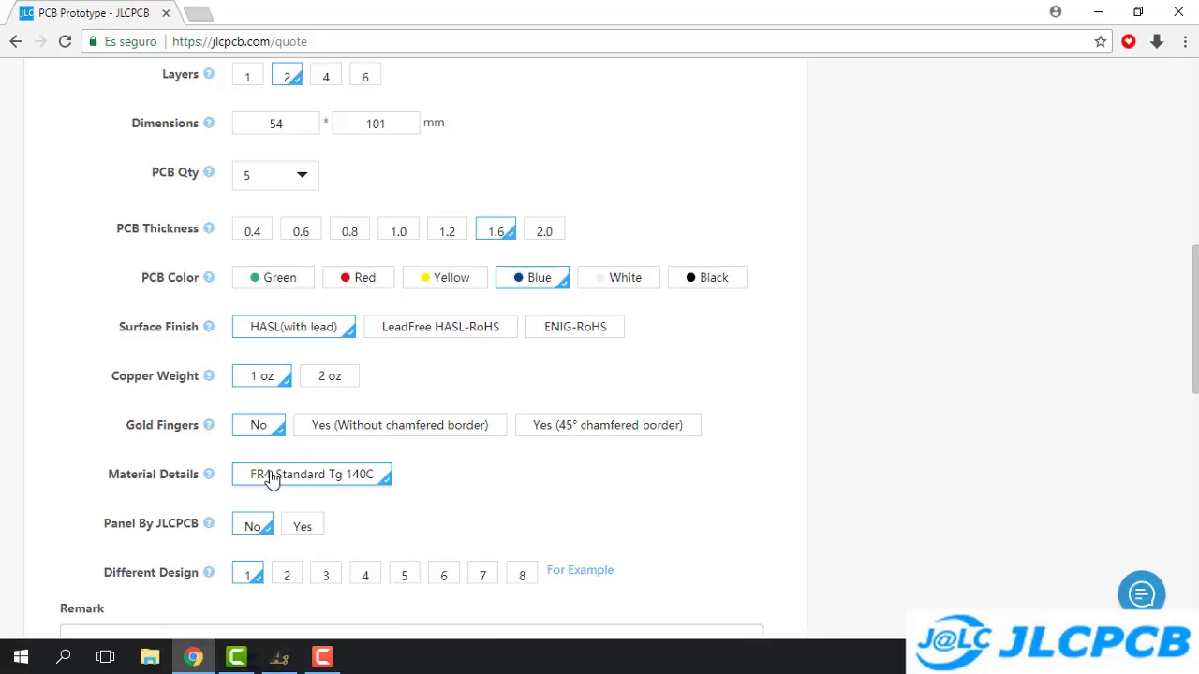
Step: Try the Panel By JLCPCB option to reveal its x and y fields and switch it back to No
scroll(271, 478, down, 1)
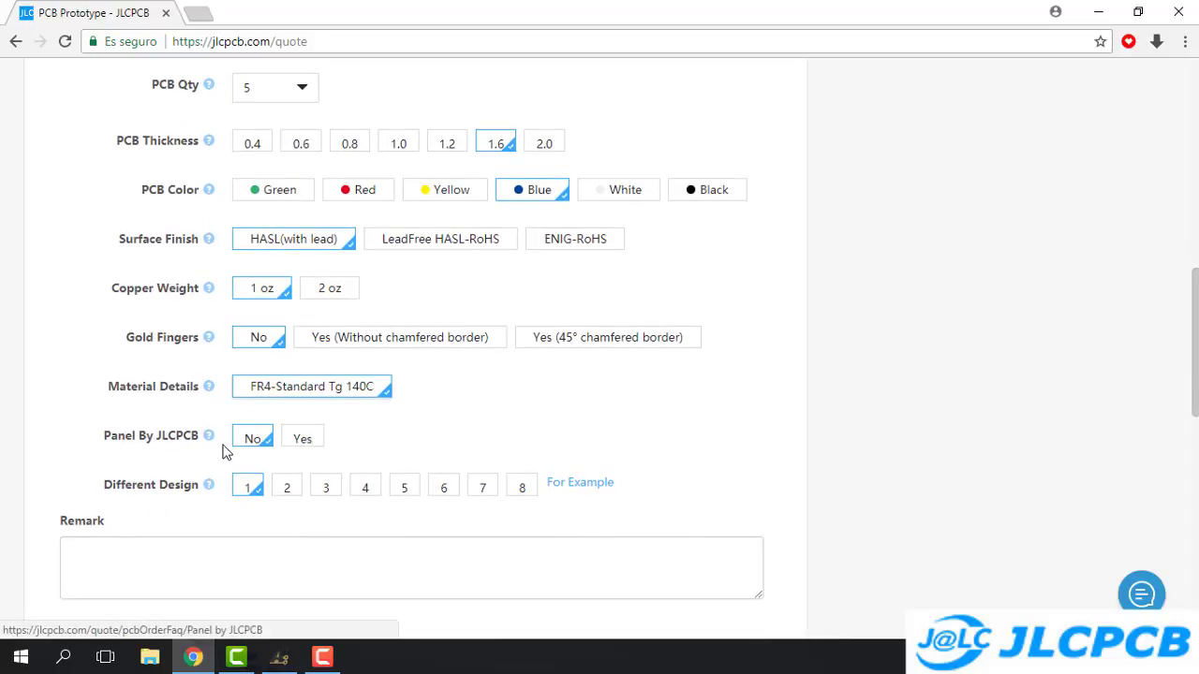
click(302, 436)
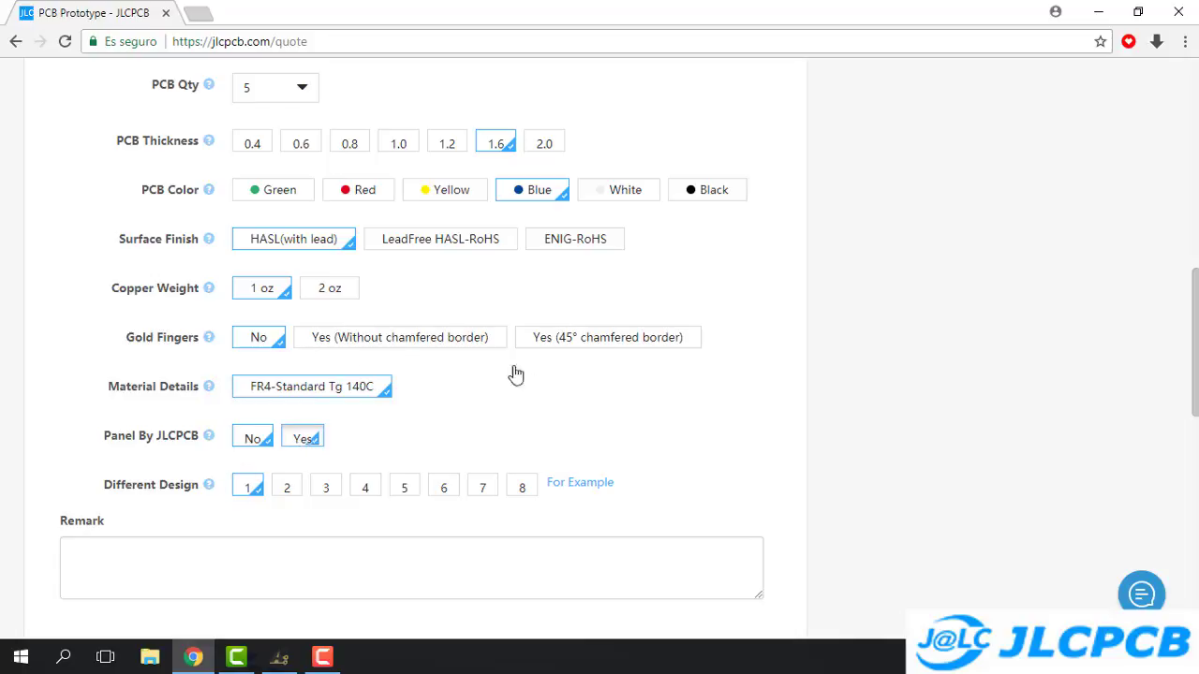
mouse_move(662, 444)
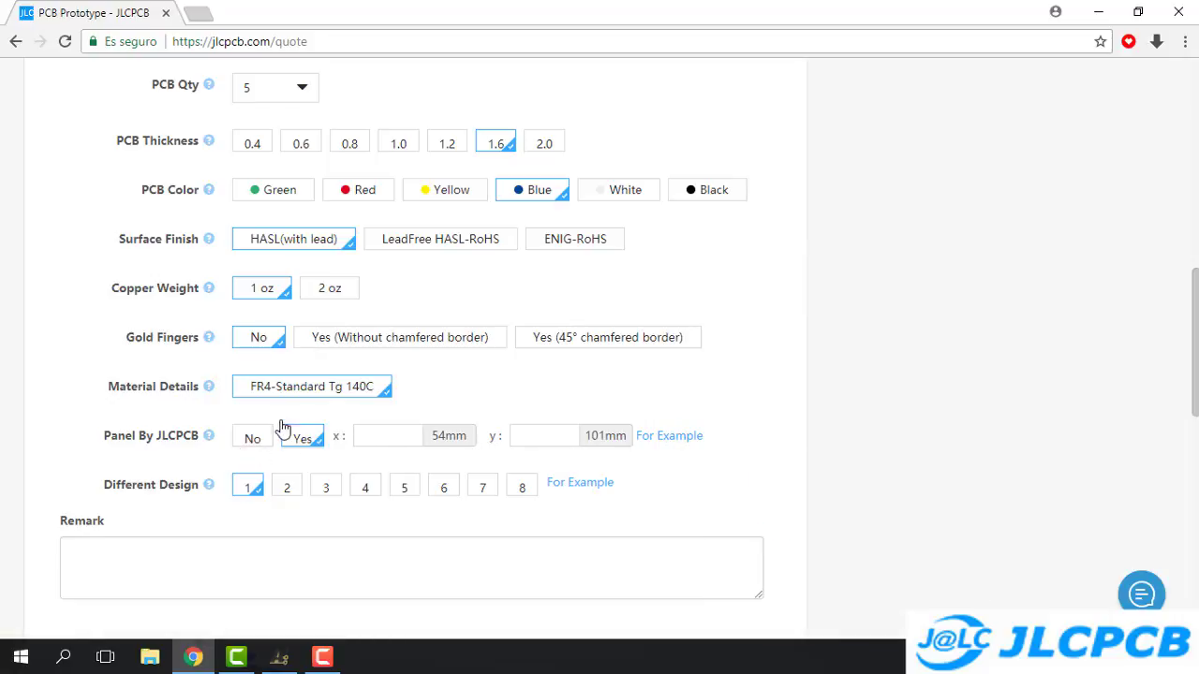
click(250, 446)
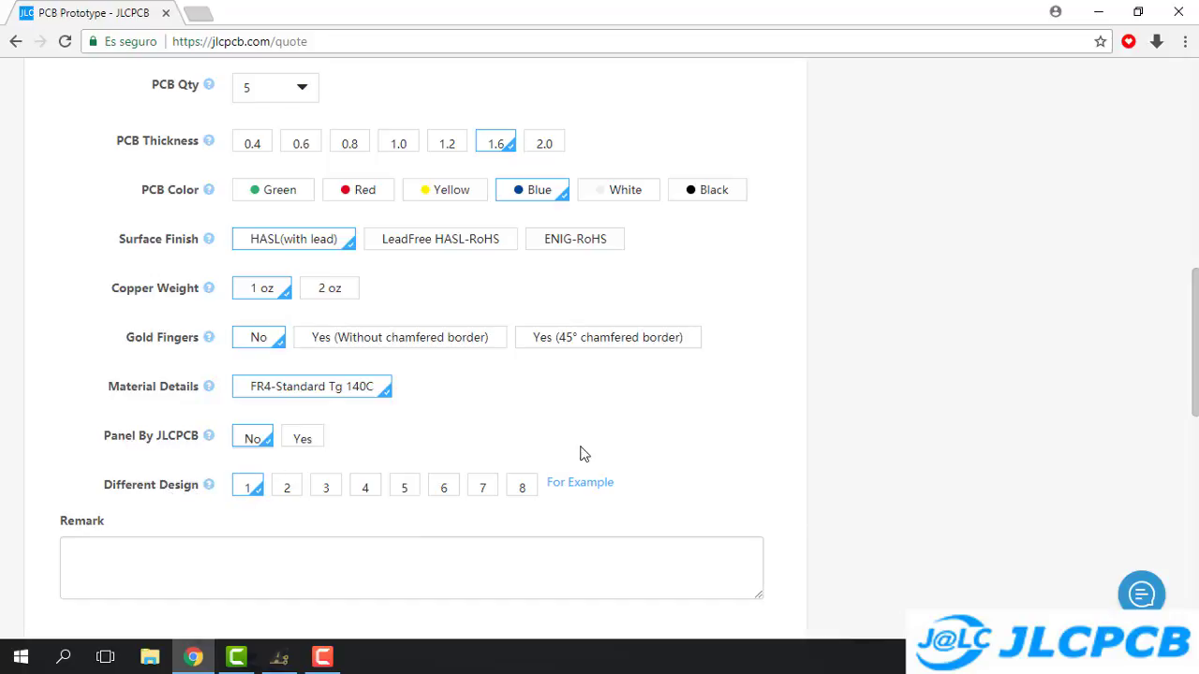
Step: Review the remaining quote options, the laser stencil choice, the board previews and the charge details
mouse_move(585, 489)
scroll(241, 463, down, 2)
scroll(284, 393, down, 1)
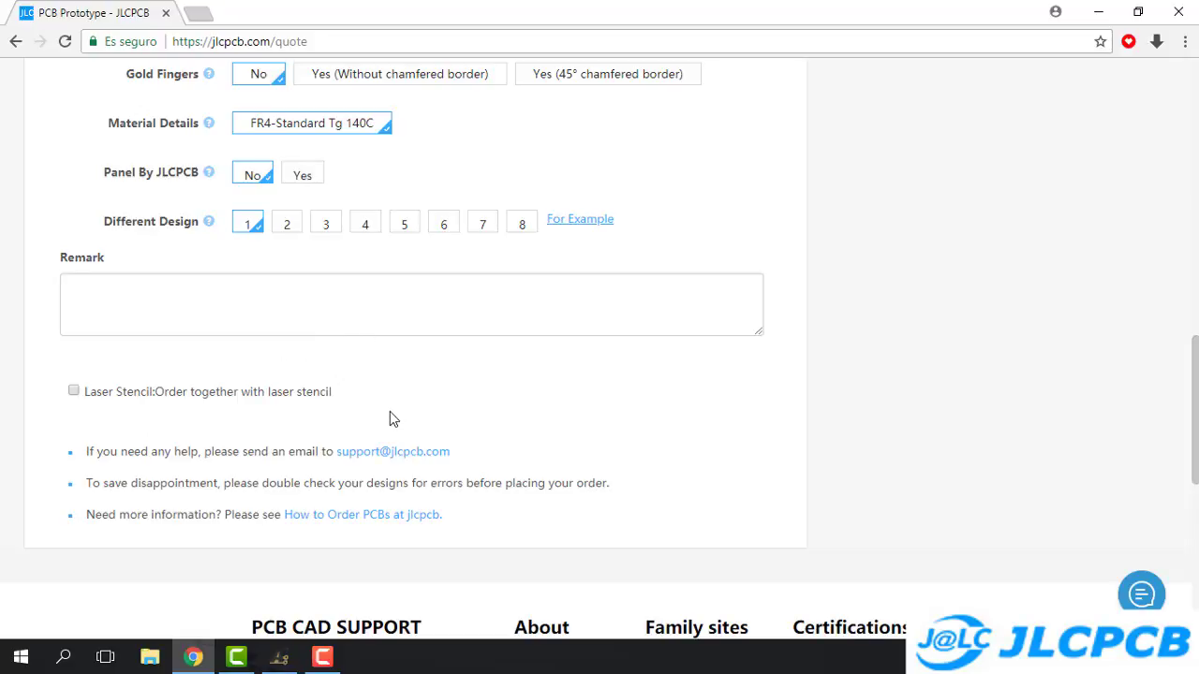
scroll(310, 417, up, 11)
scroll(196, 349, down, 4)
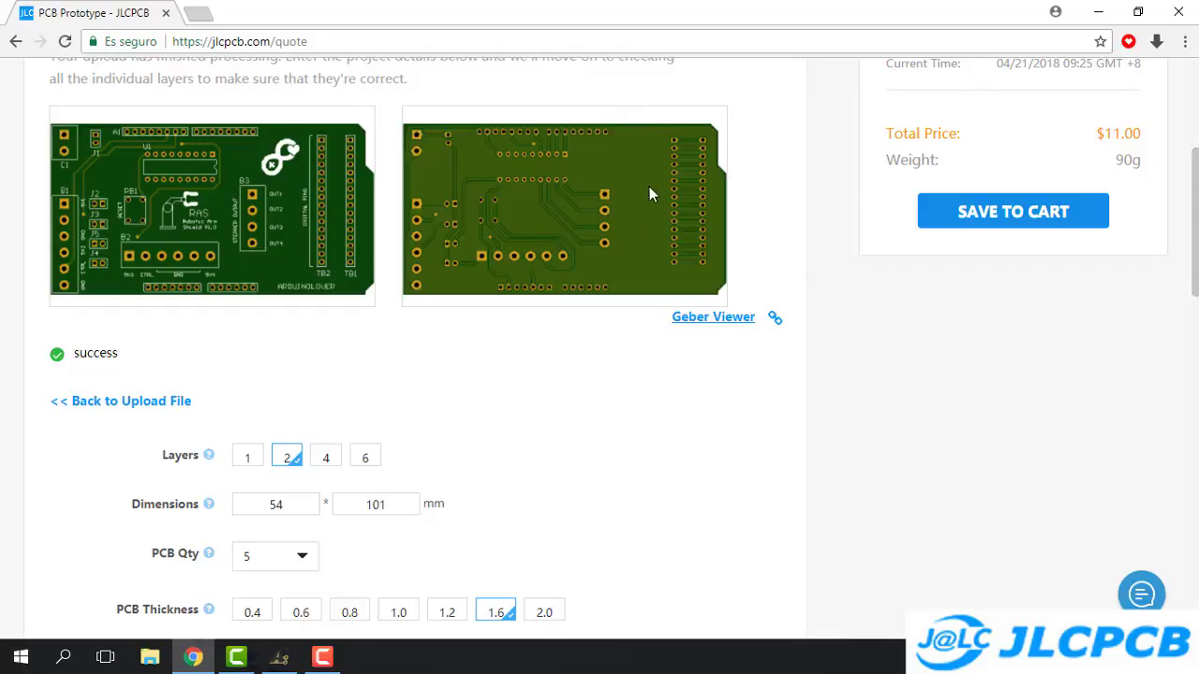
scroll(649, 193, down, 10)
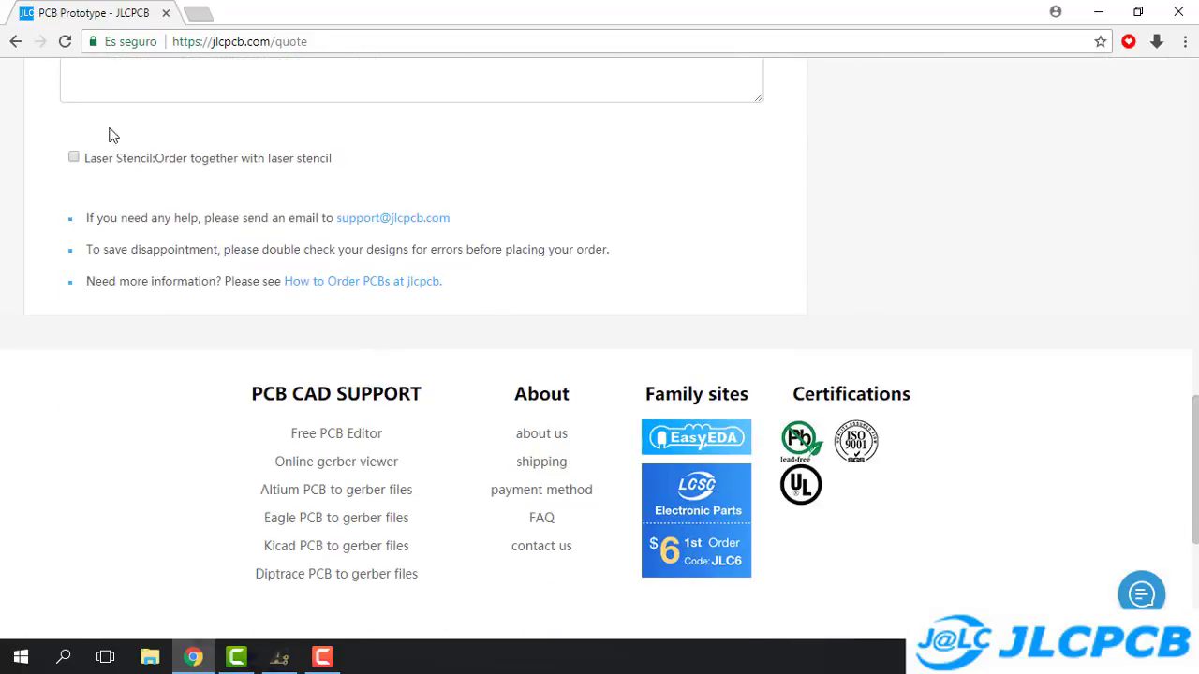
scroll(535, 334, up, 10)
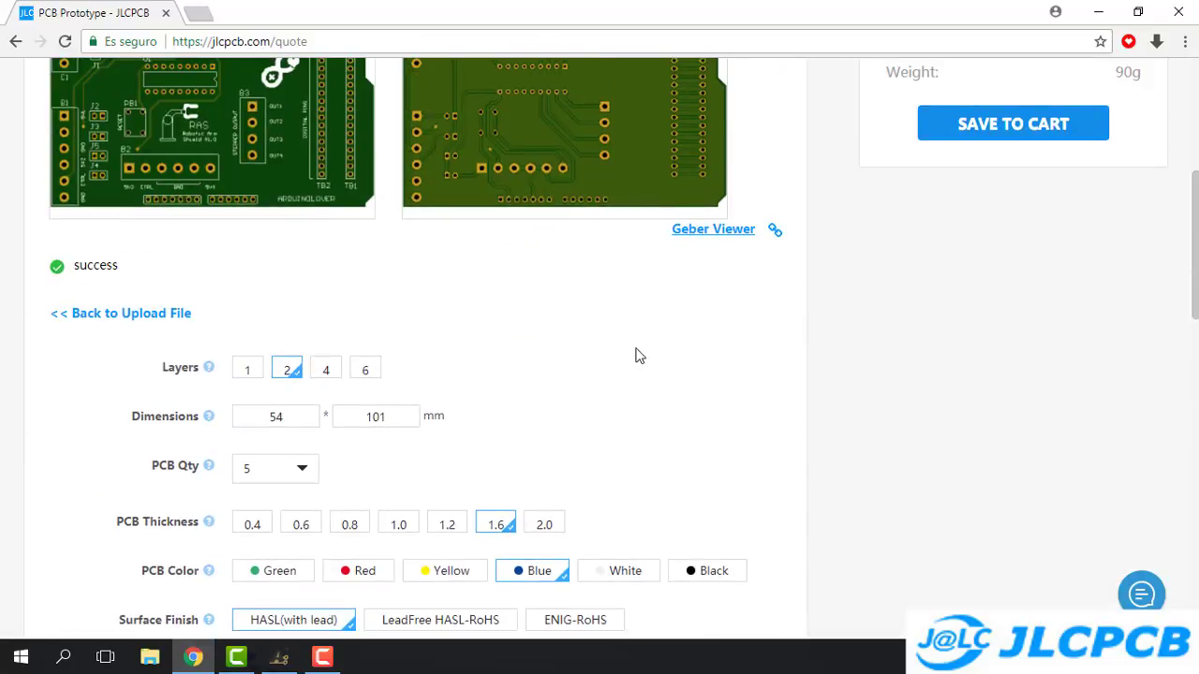
scroll(637, 355, up, 3)
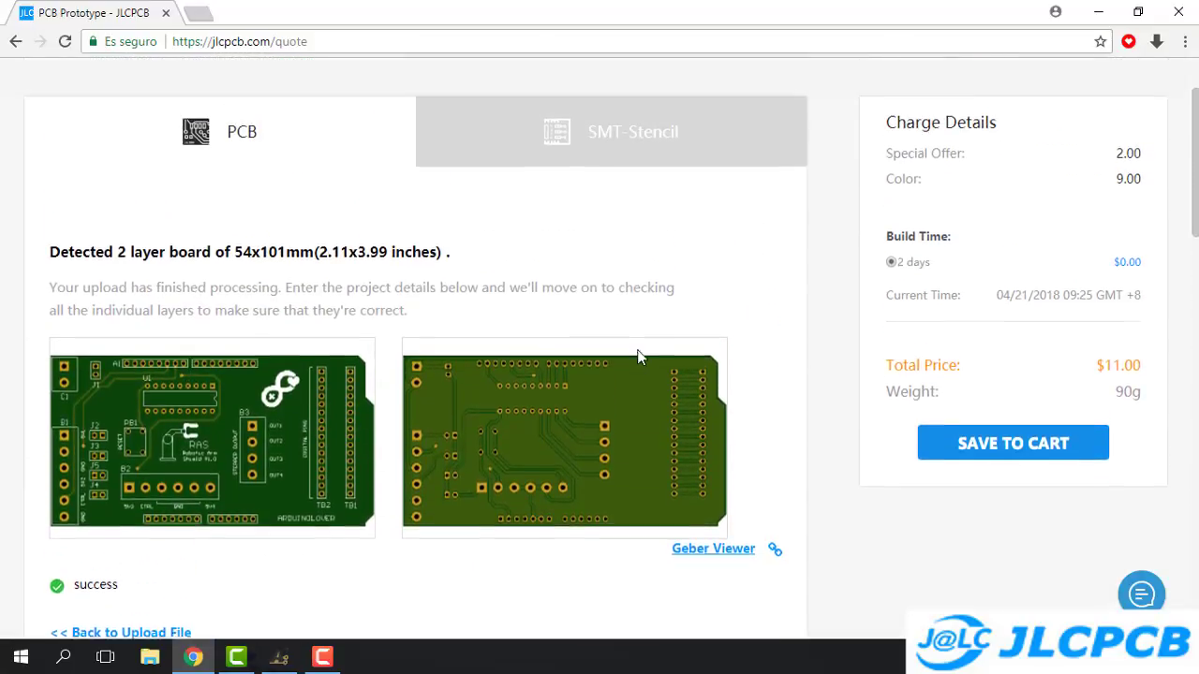
scroll(636, 356, down, 1)
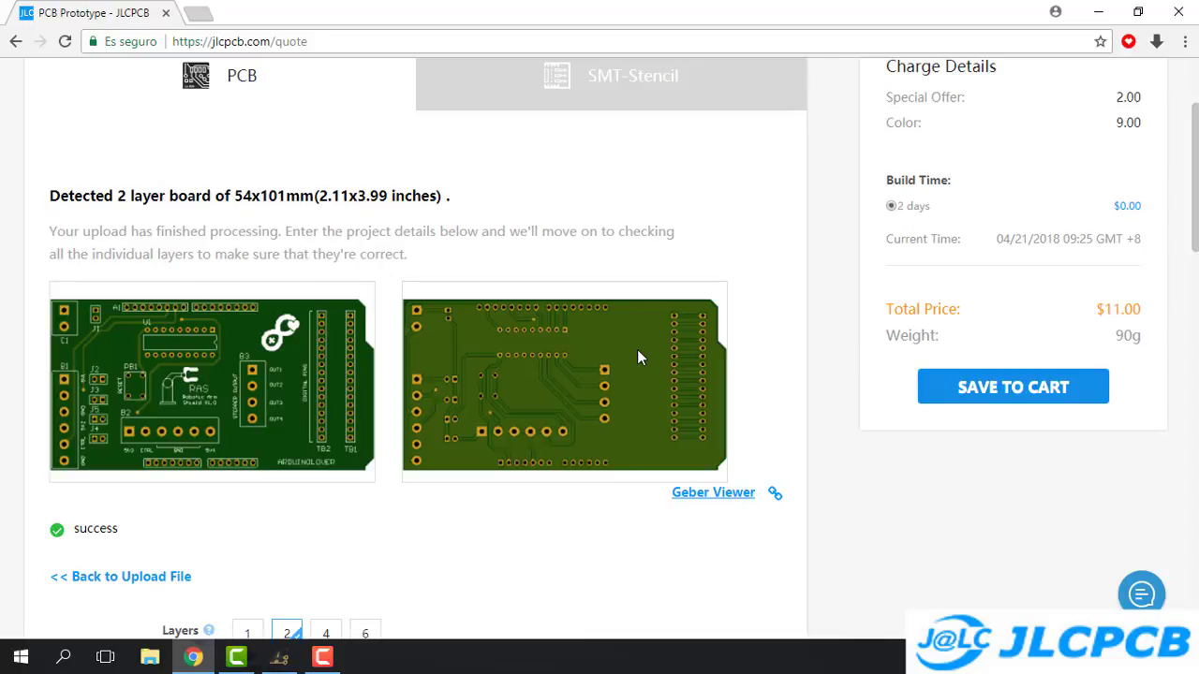
scroll(637, 358, down, 2)
scroll(665, 318, up, 3)
scroll(490, 171, down, 9)
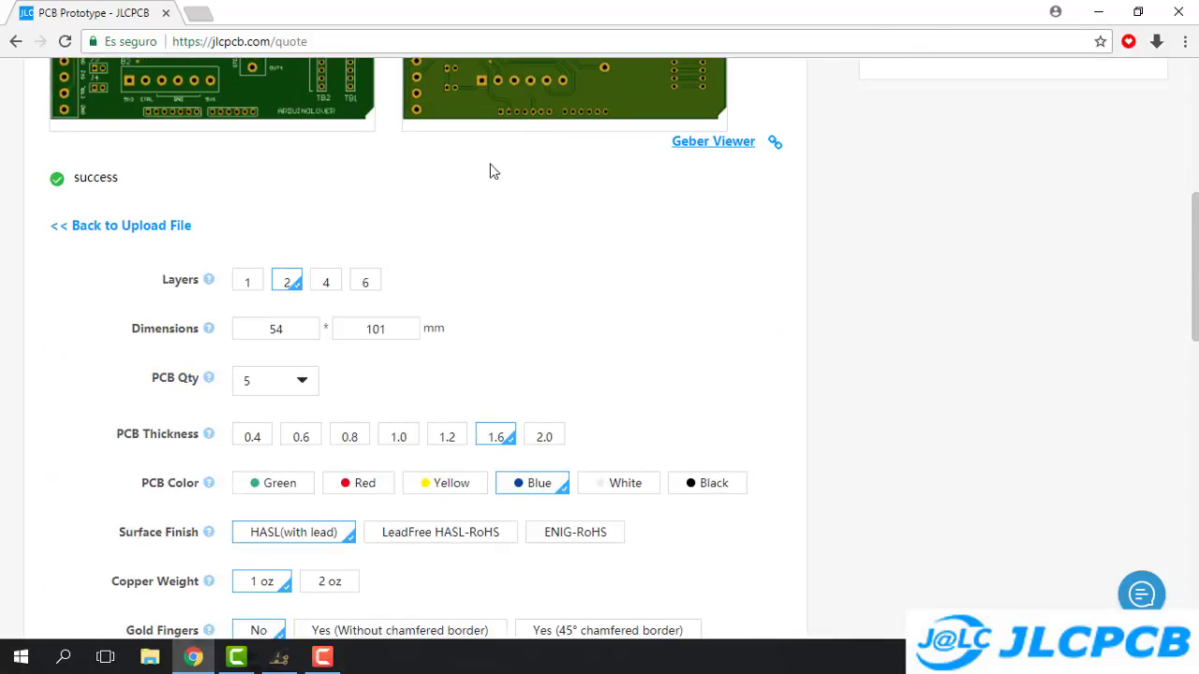
scroll(745, 454, up, 3)
scroll(745, 453, up, 7)
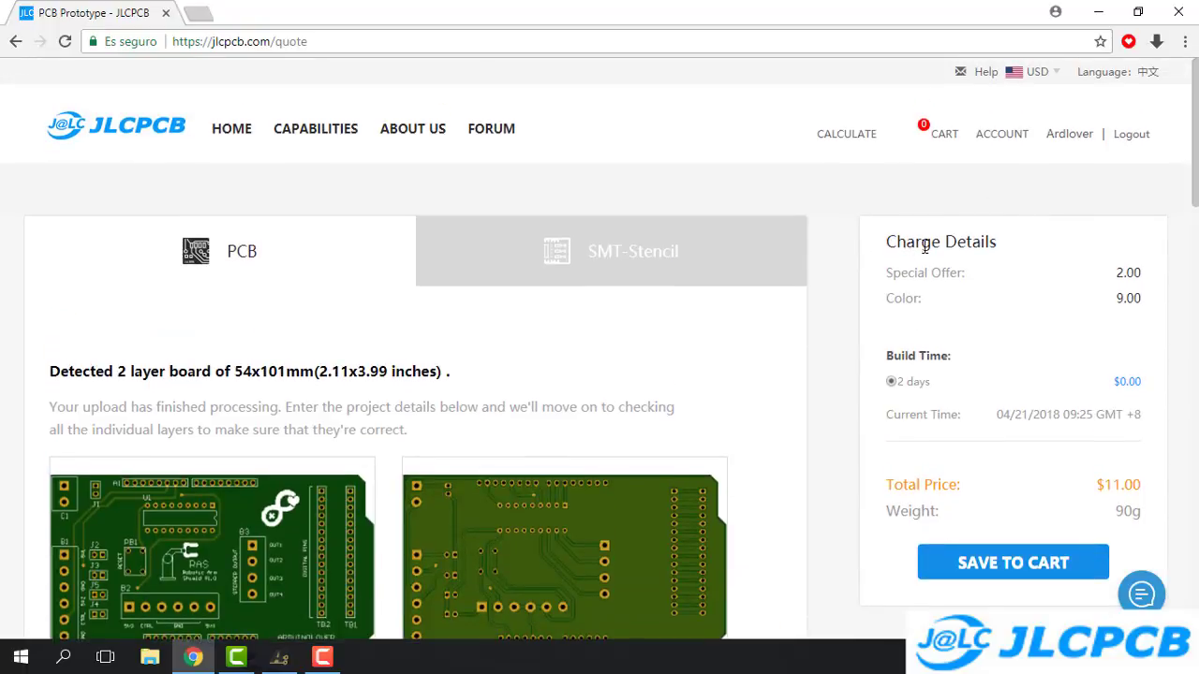
Step: Save the configured board to the shopping cart and proceed to the secure checkout
scroll(1087, 281, down, 1)
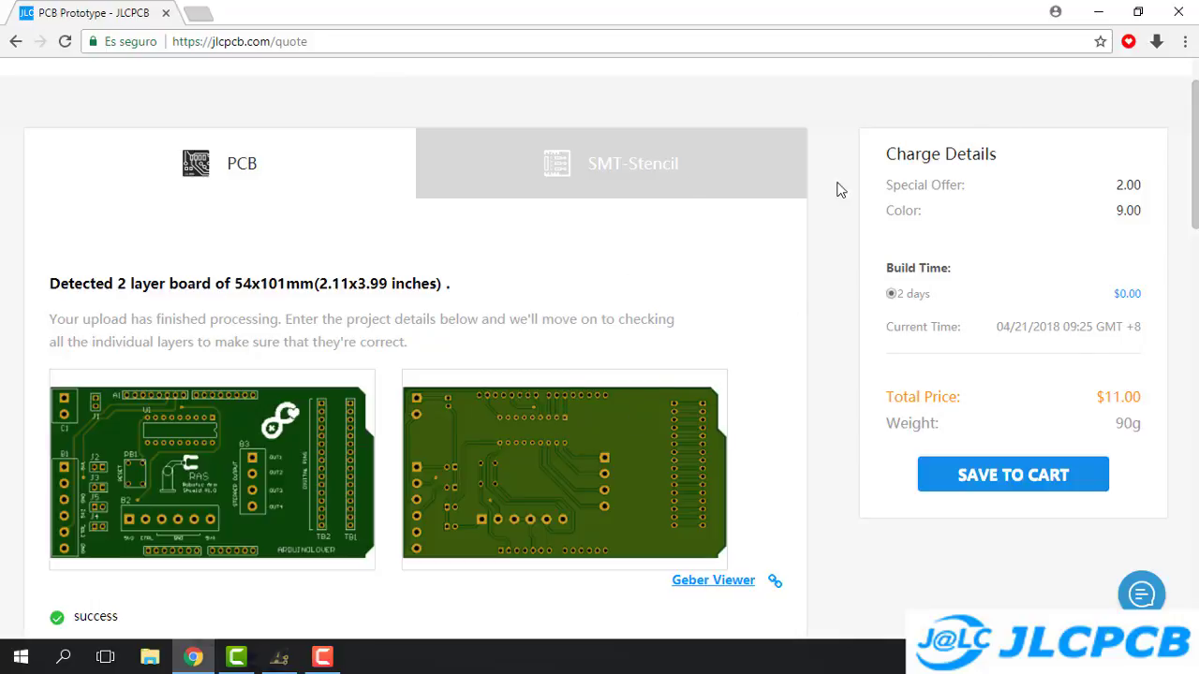
click(988, 479)
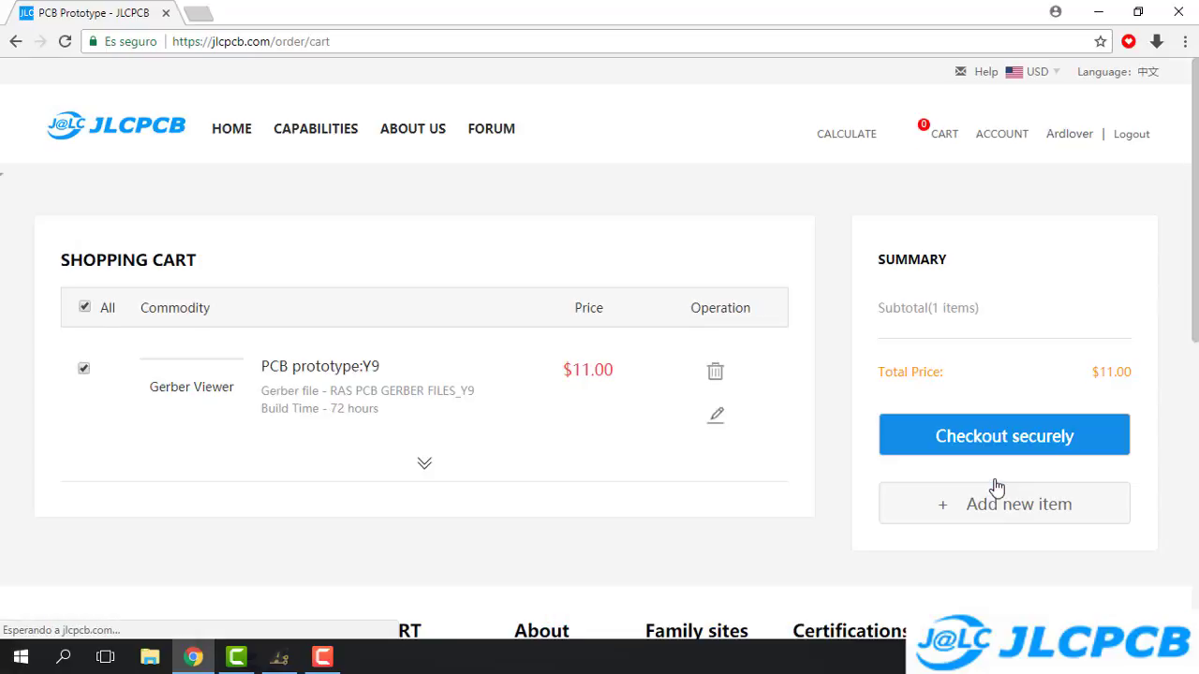
scroll(862, 355, down, 1)
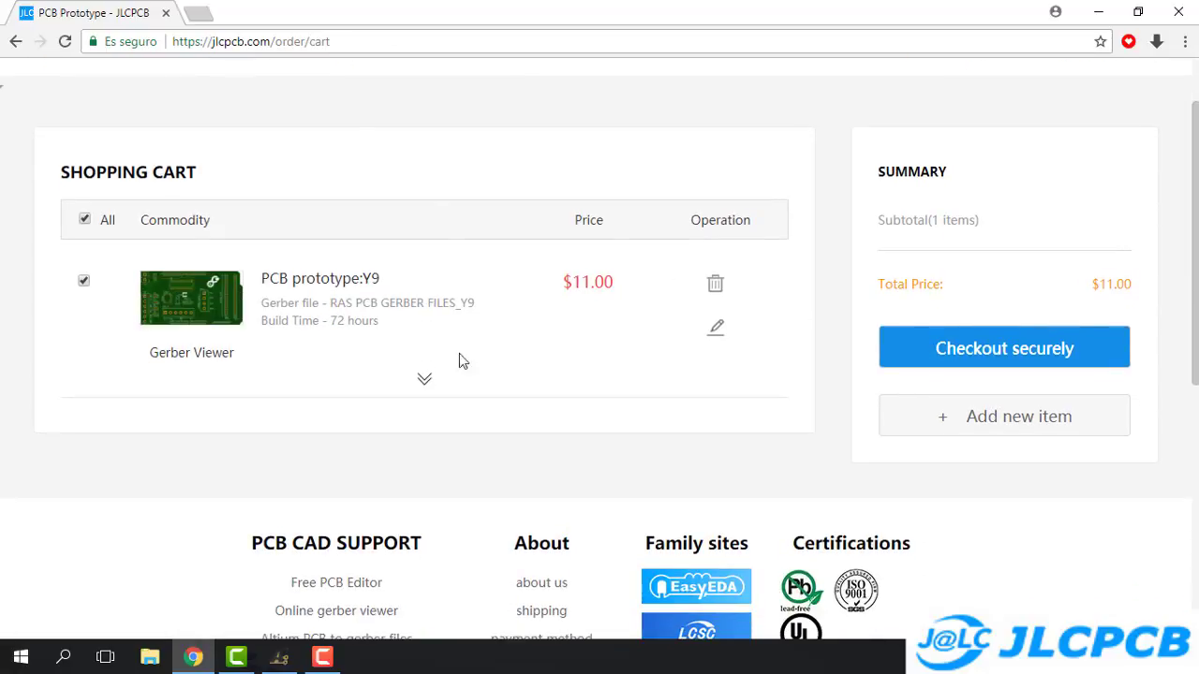
scroll(525, 289, up, 1)
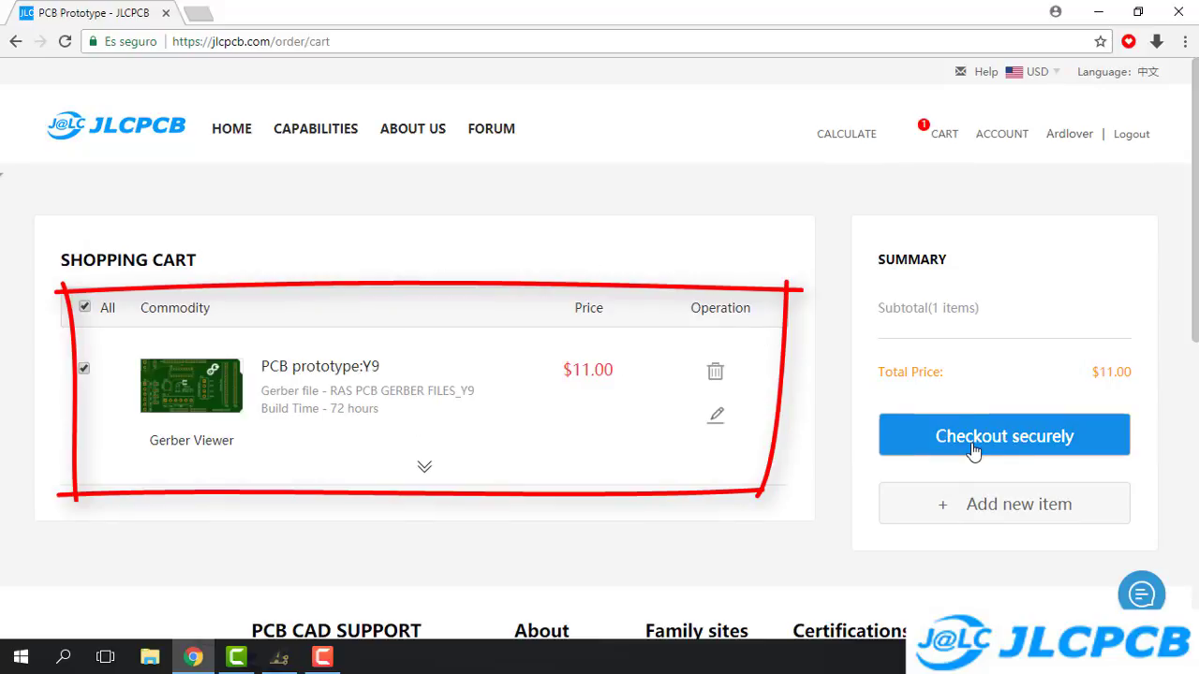
click(1031, 449)
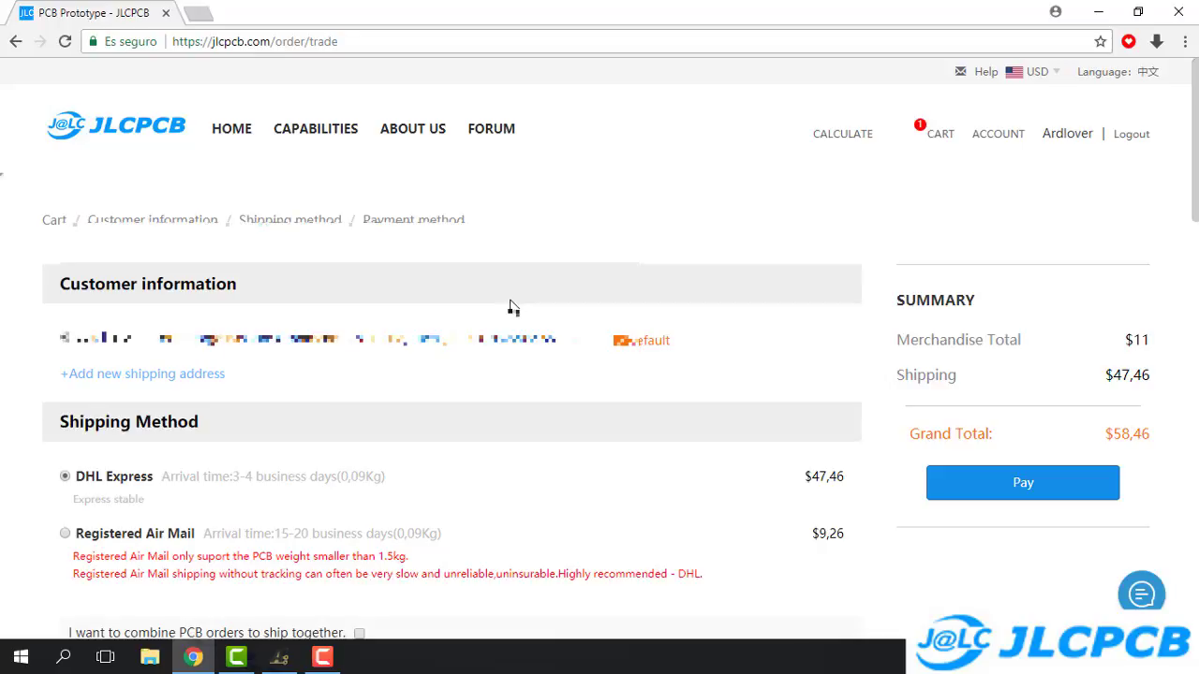
Step: Go through the checkout's address, shipping and card payment sections and select PayPal as the payment method
scroll(476, 272, down, 1)
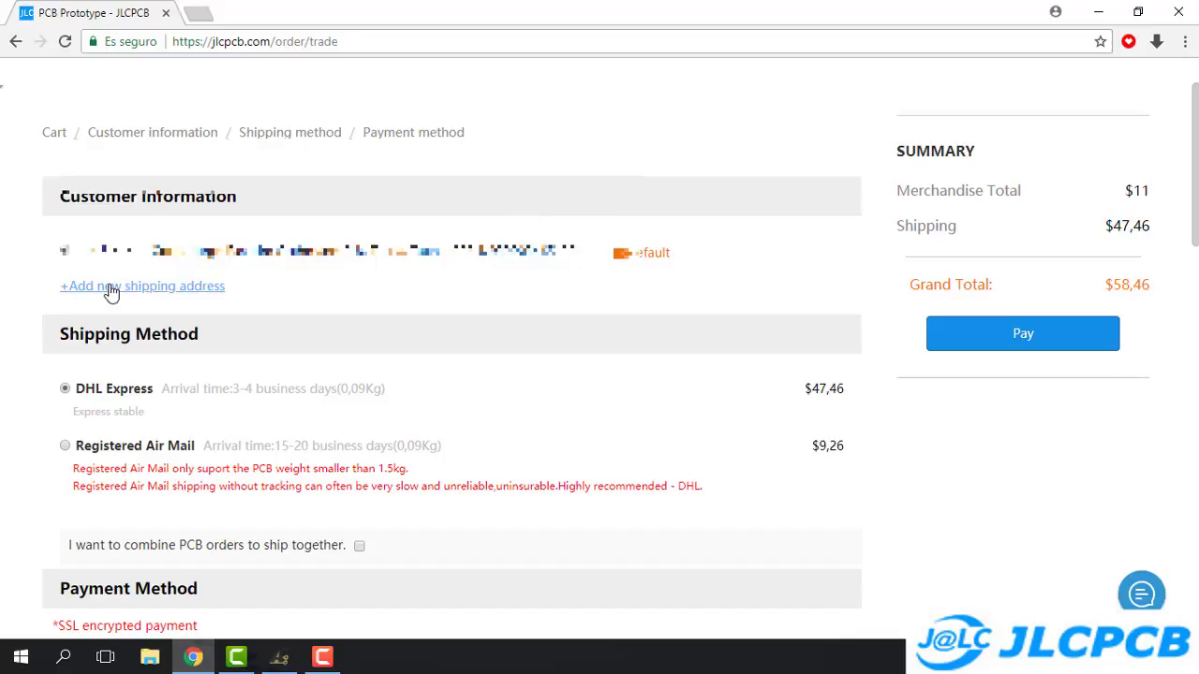
scroll(66, 281, down, 1)
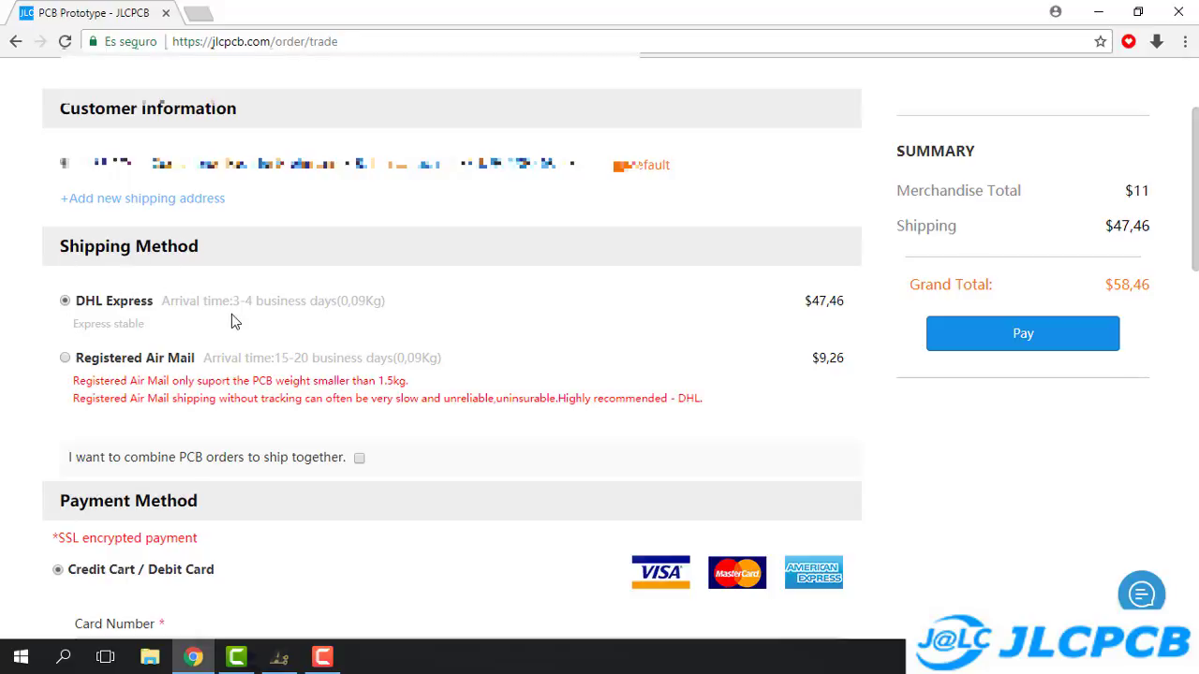
scroll(140, 299, down, 1)
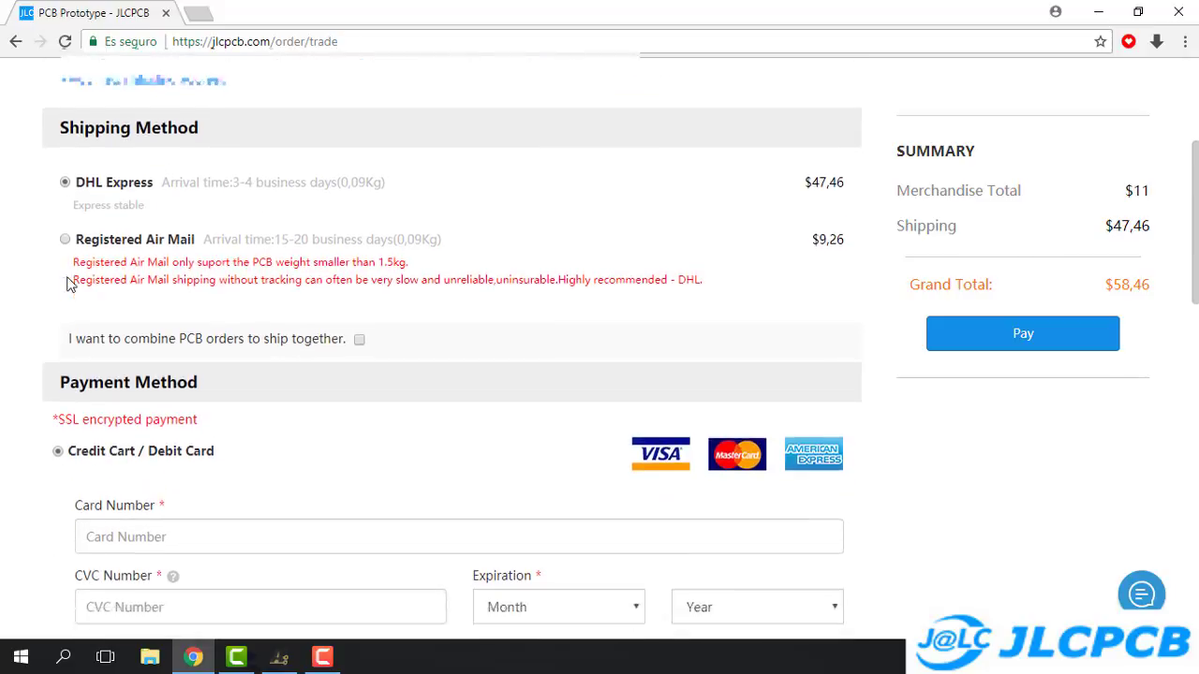
scroll(68, 284, down, 1)
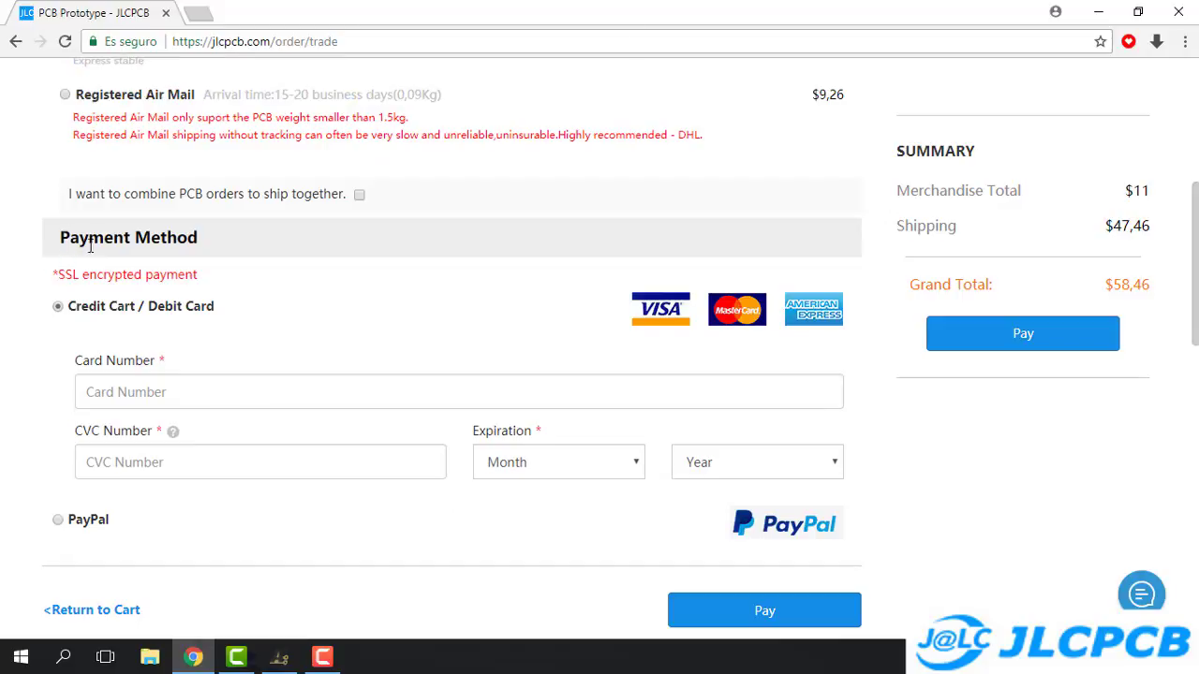
click(59, 307)
scroll(74, 358, down, 1)
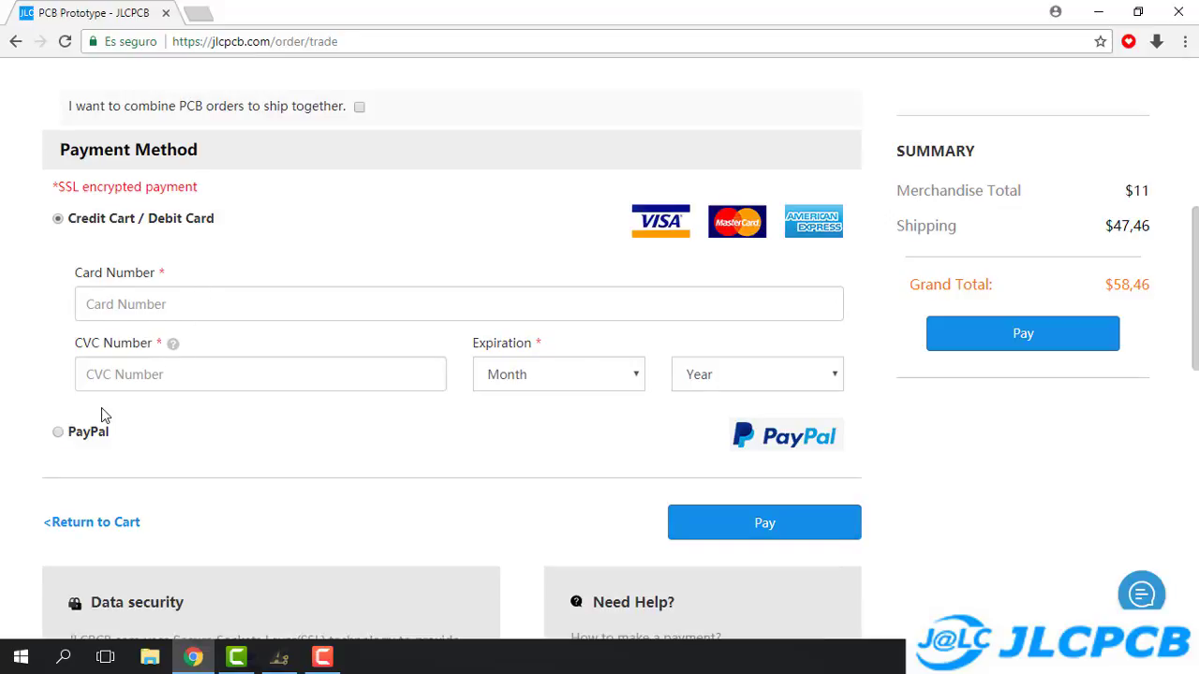
click(58, 431)
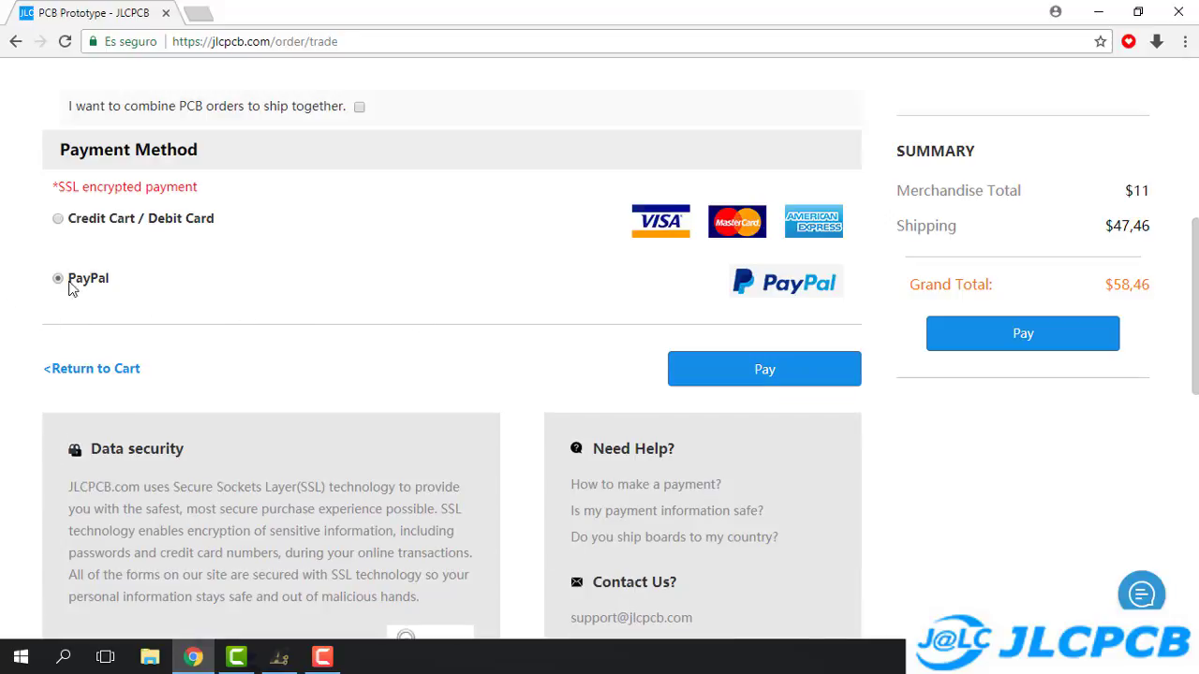
Step: Review the customer information, shipping method, payment method and order summary before paying
scroll(102, 323, up, 1)
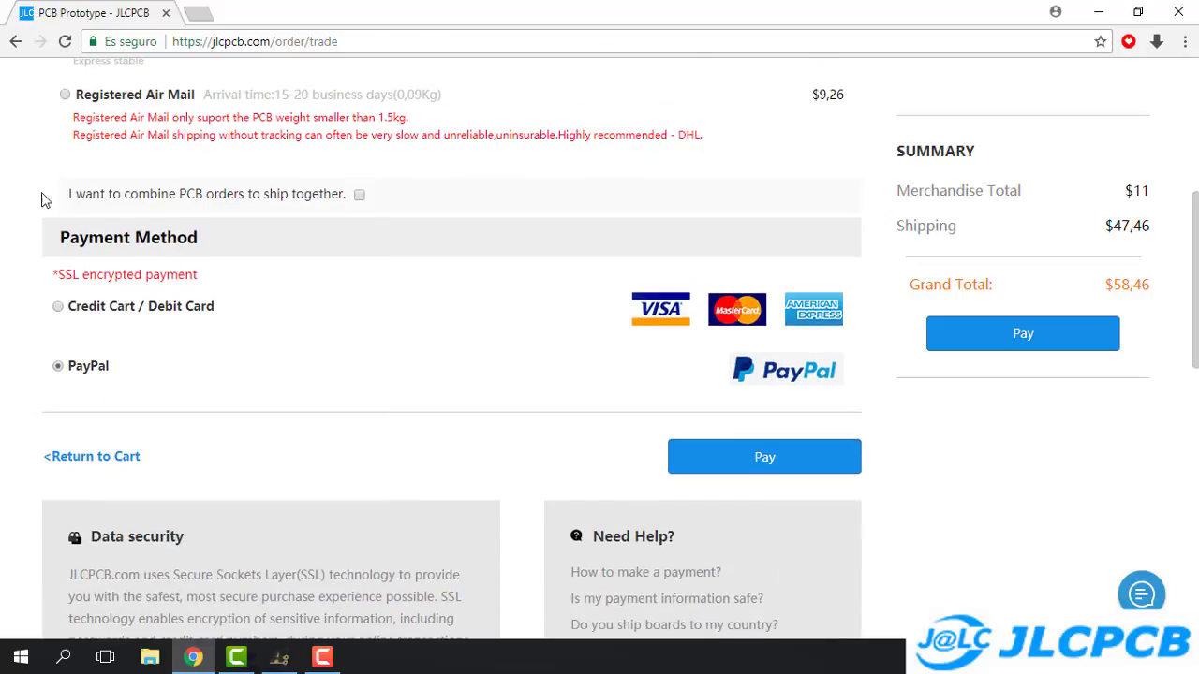
scroll(430, 471, up, 5)
scroll(342, 77, down, 4)
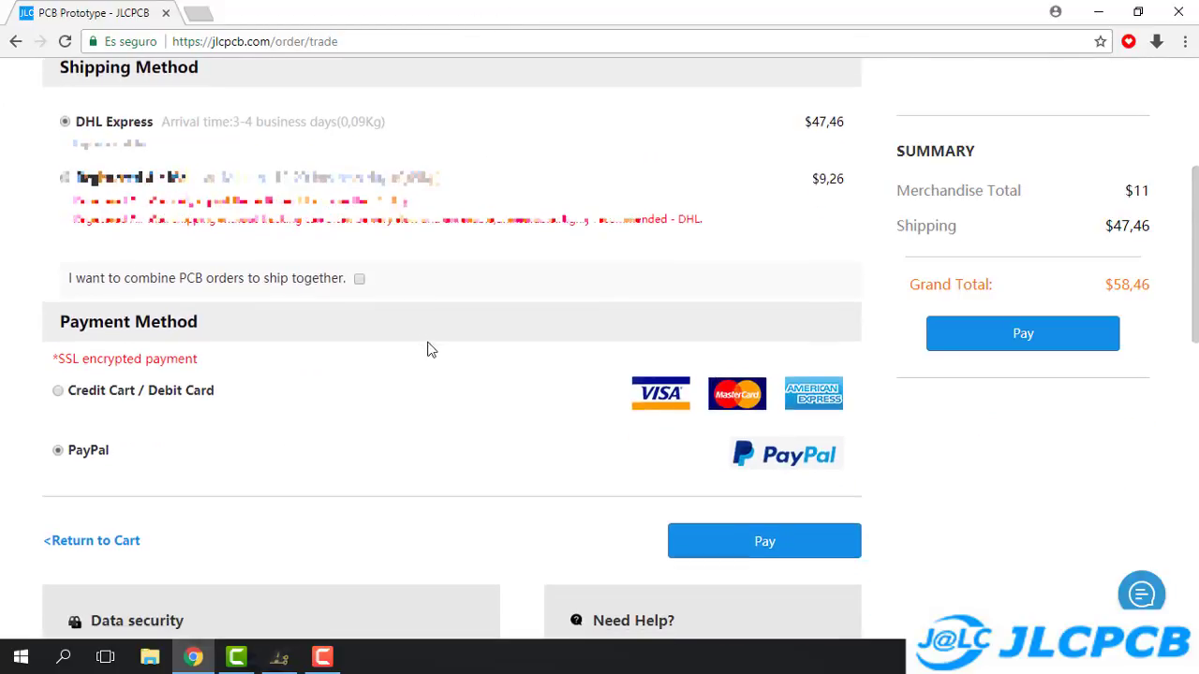
scroll(428, 347, down, 1)
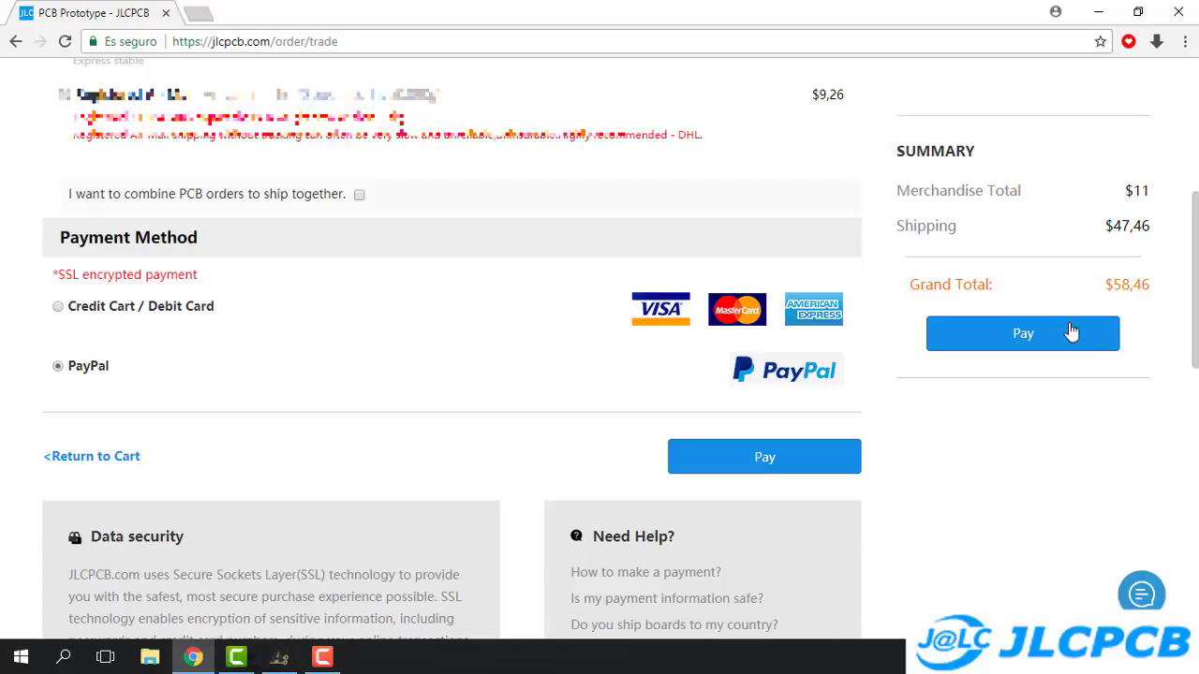
scroll(1041, 418, up, 1)
scroll(1041, 419, up, 4)
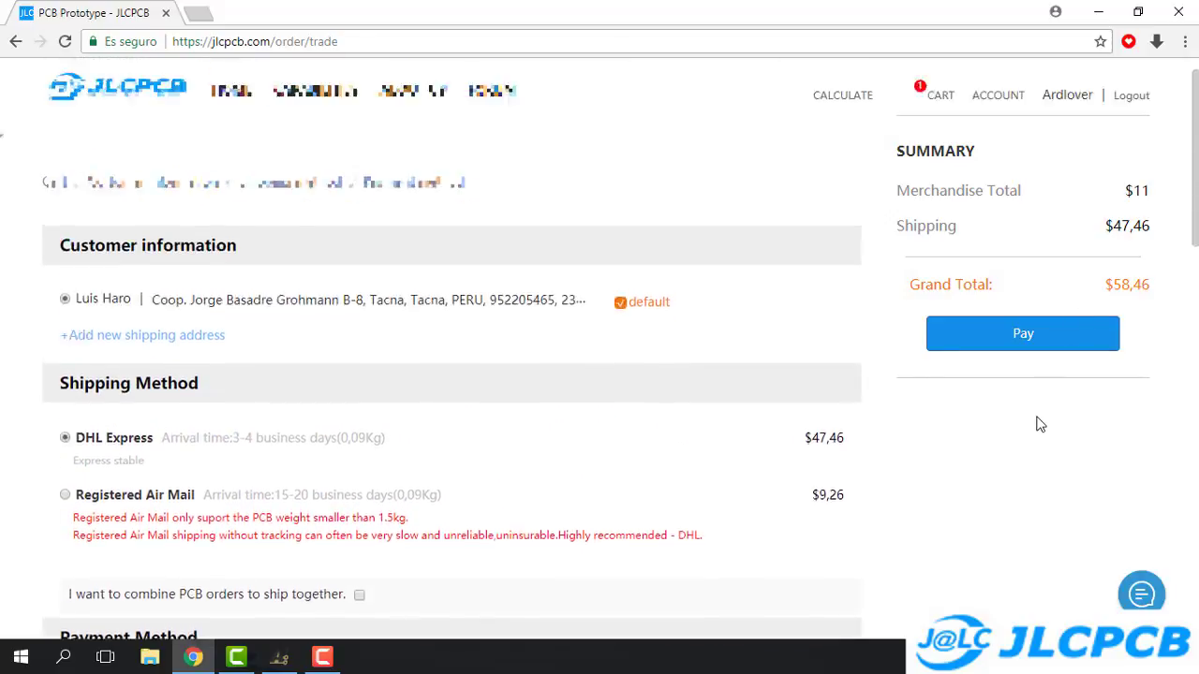
scroll(864, 393, down, 7)
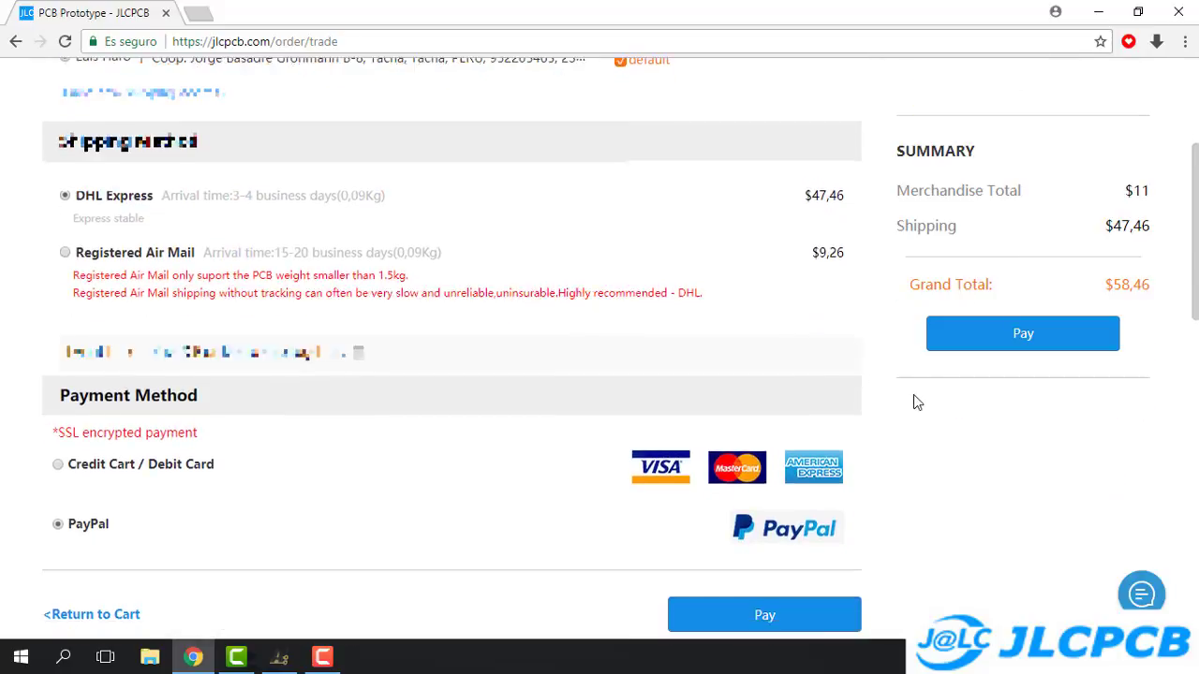
scroll(909, 415, up, 3)
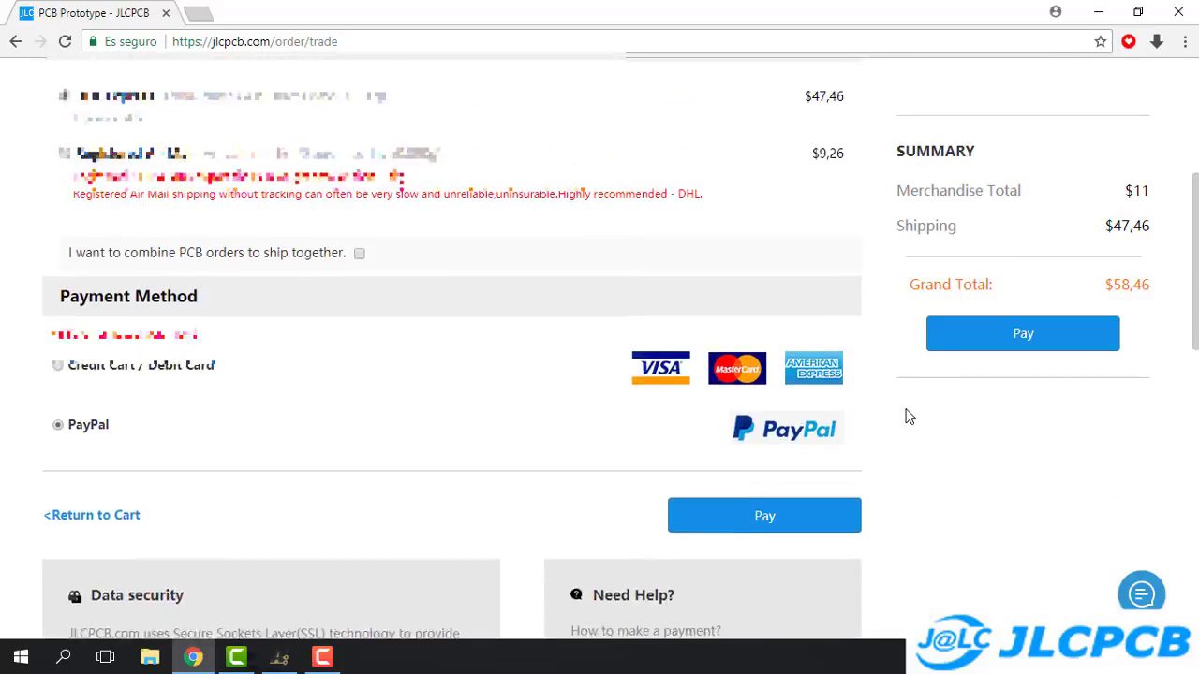
scroll(906, 417, down, 5)
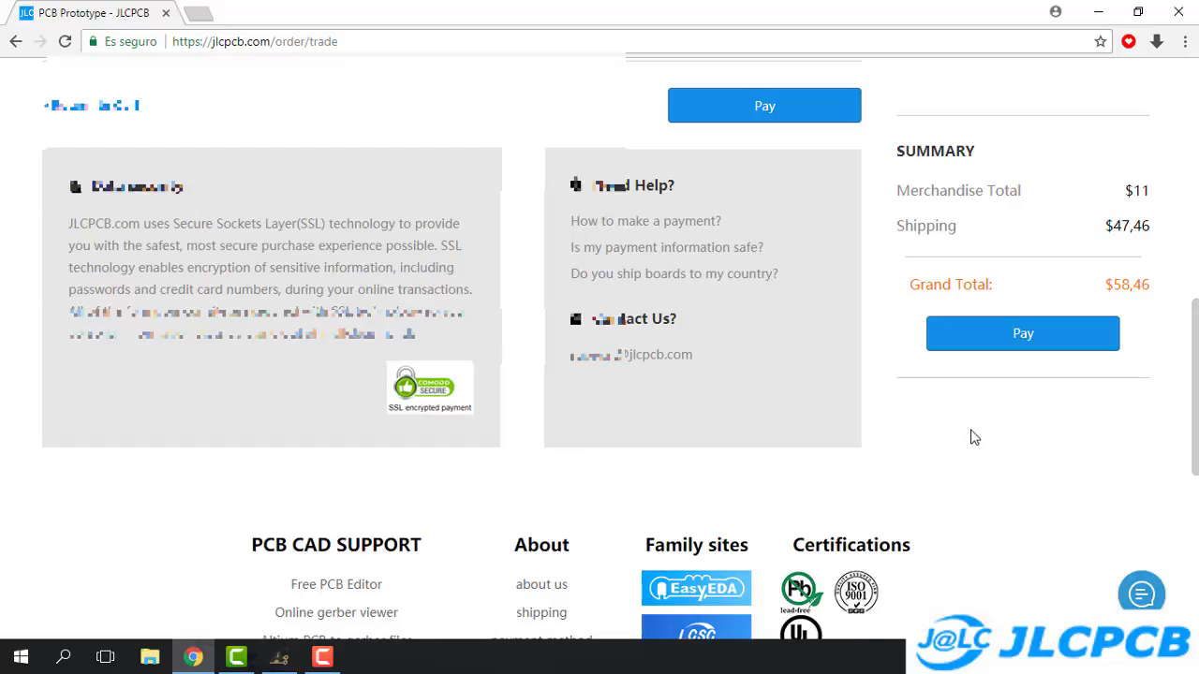
scroll(974, 437, up, 9)
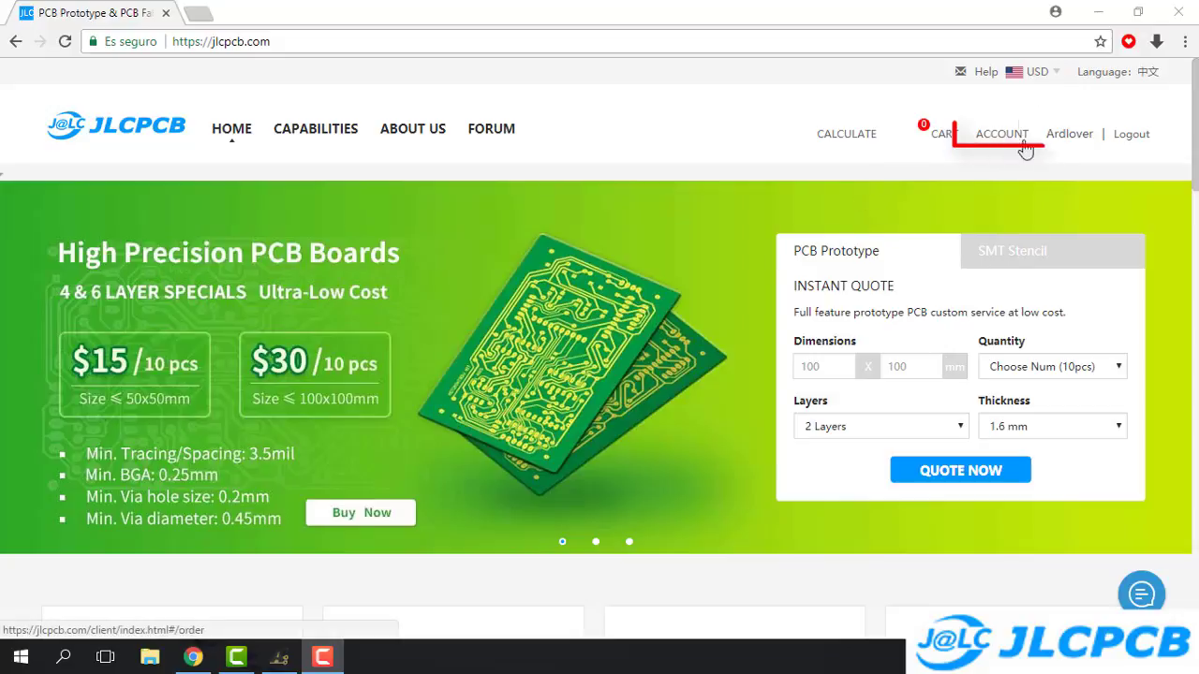
Step: Open the account's order history, find the RAS PCB GERBER FILES_Y3 order and view its production process
click(996, 146)
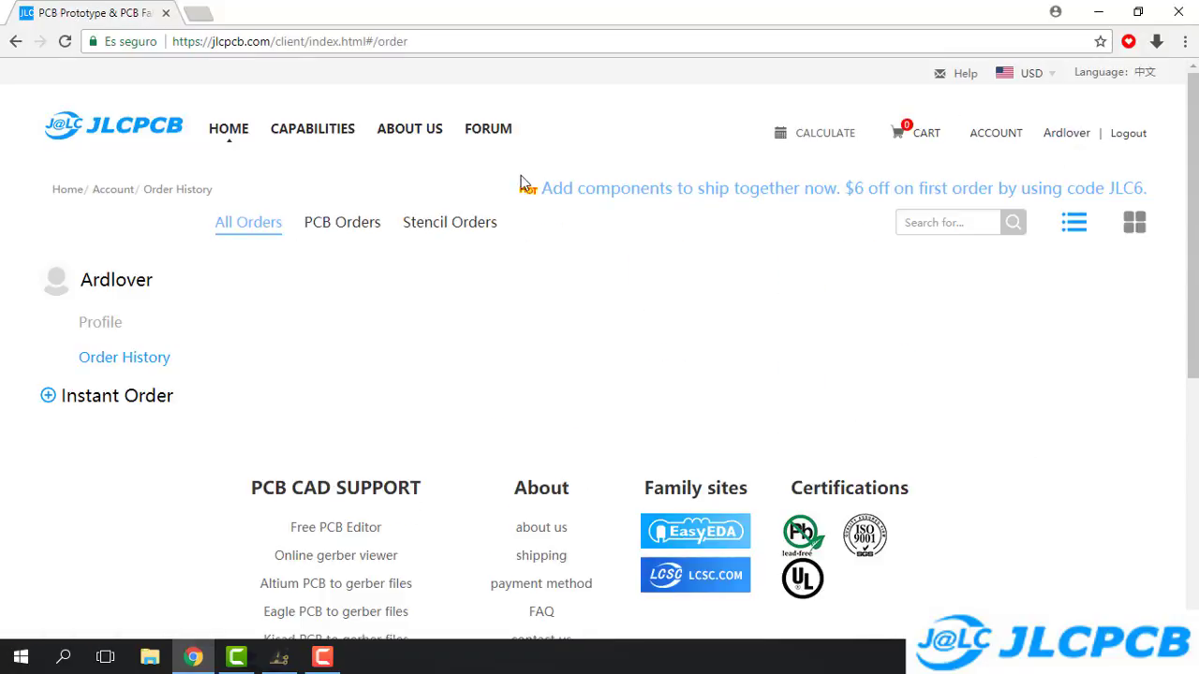
scroll(629, 316, down, 3)
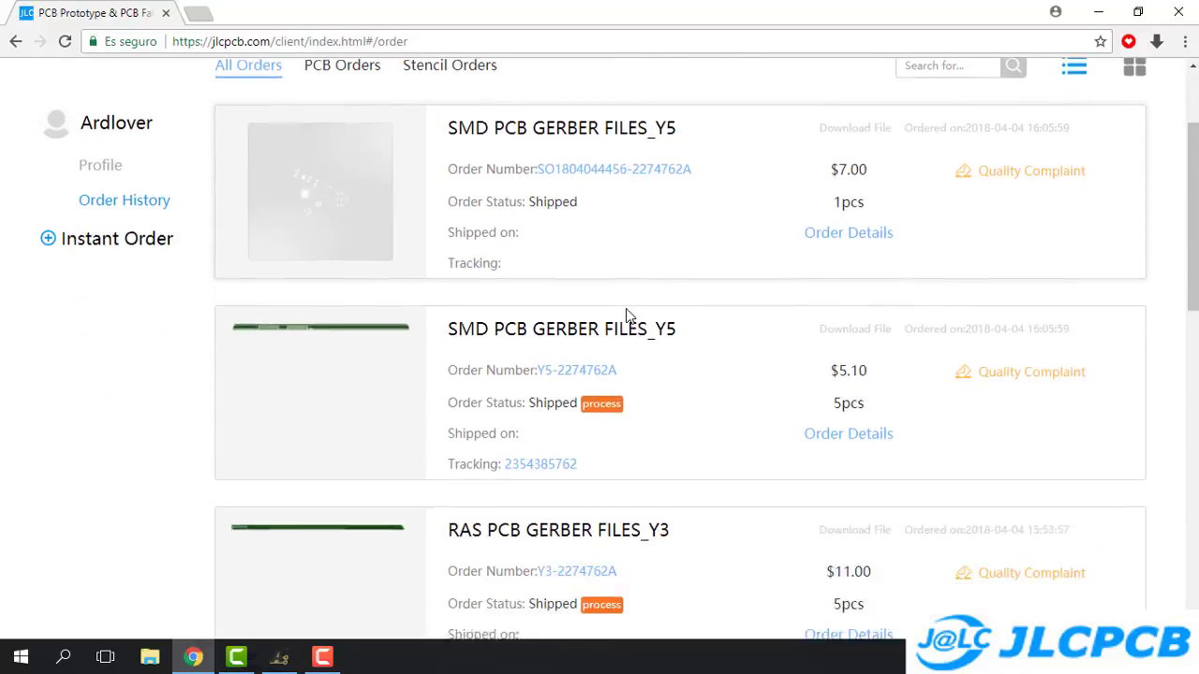
scroll(575, 168, down, 5)
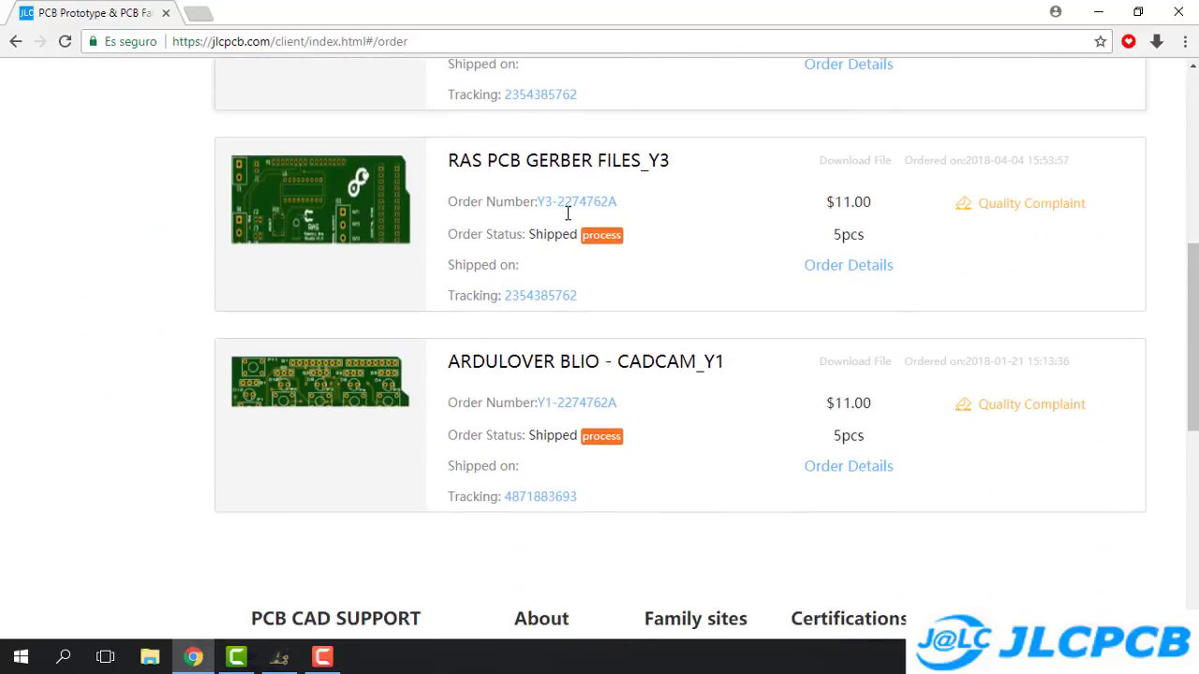
scroll(568, 221, up, 3)
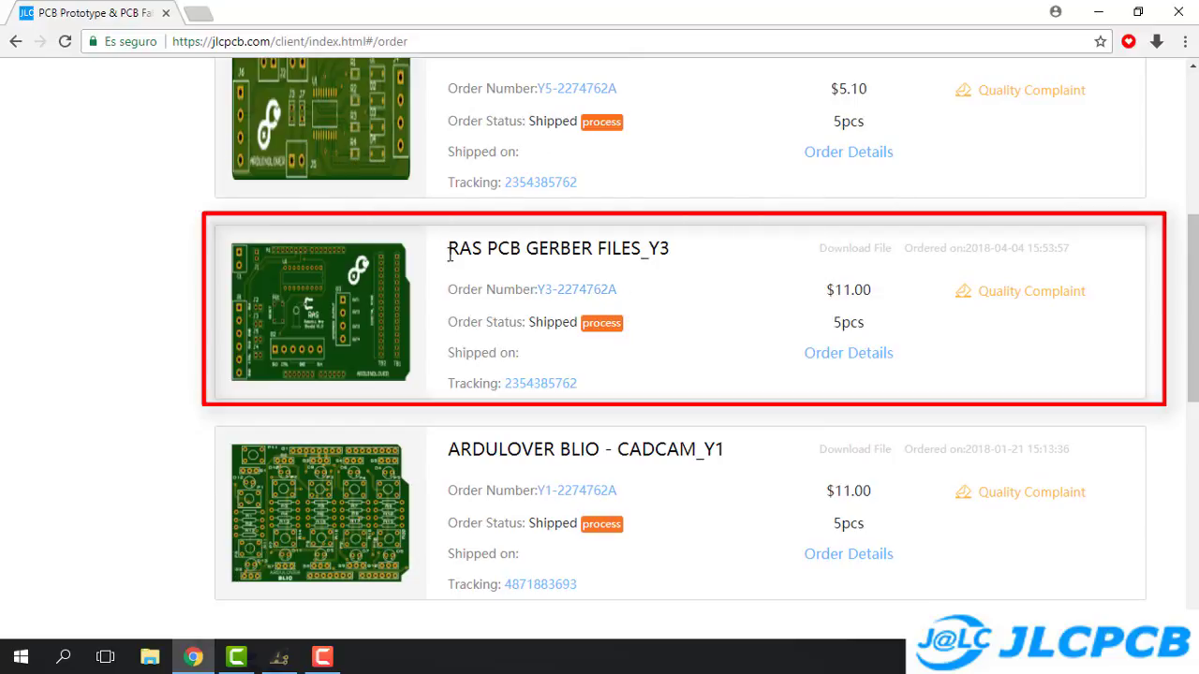
drag(448, 258, 516, 256)
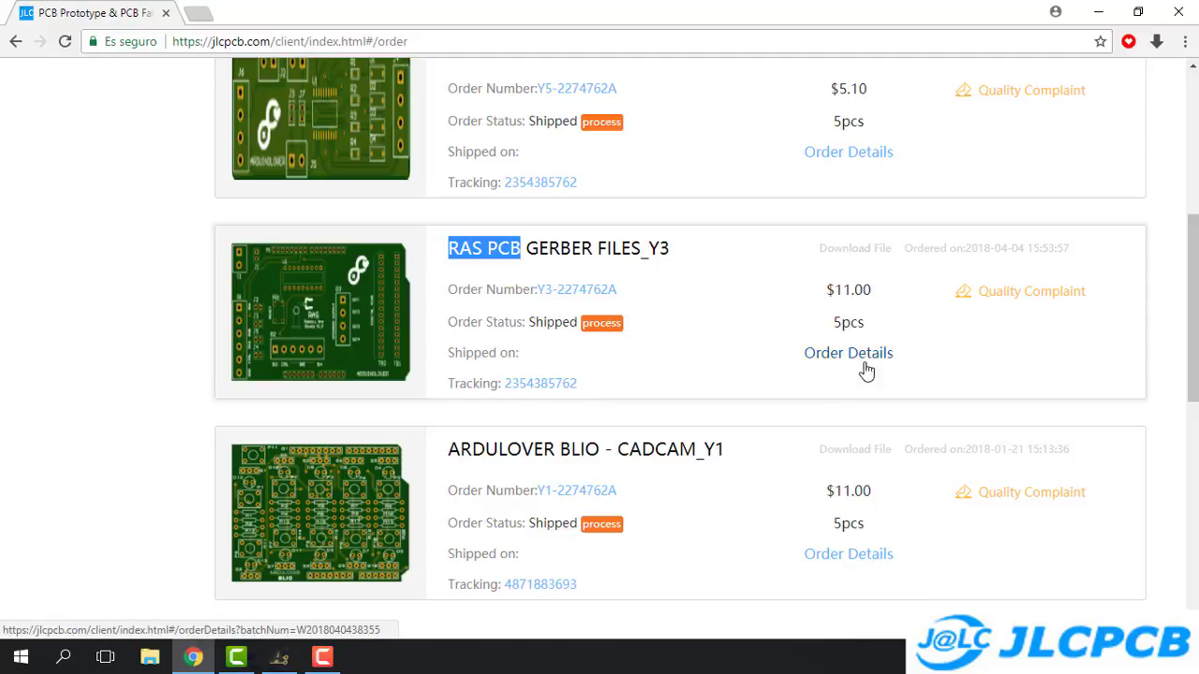
click(600, 324)
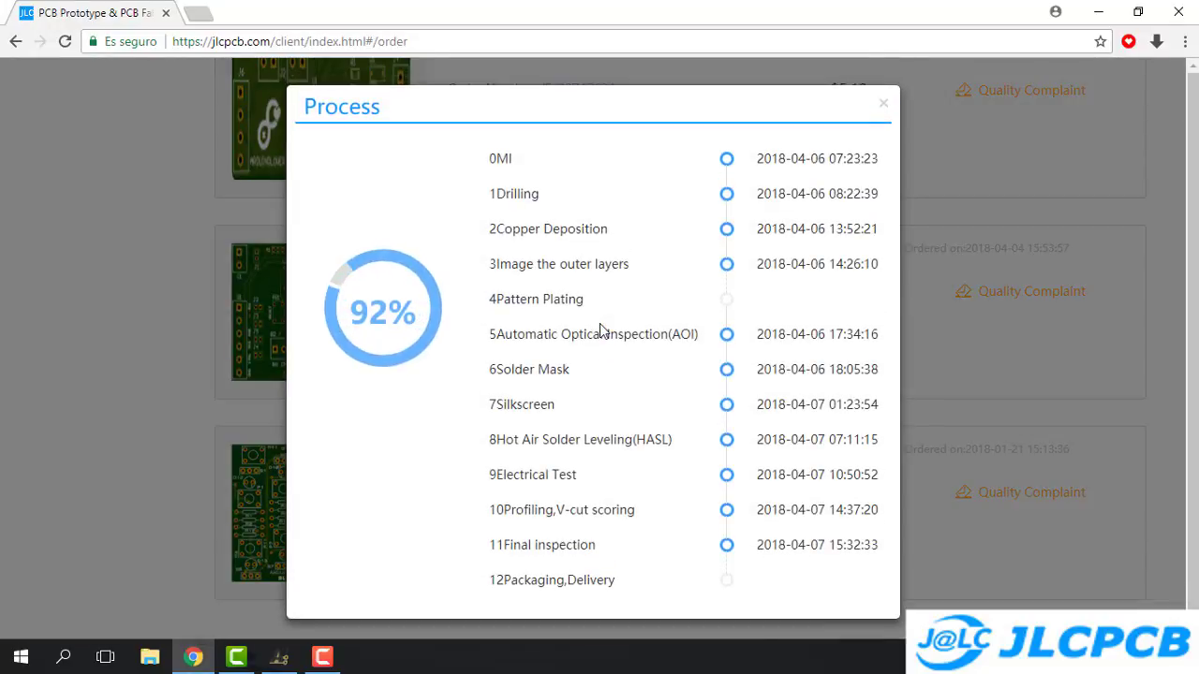